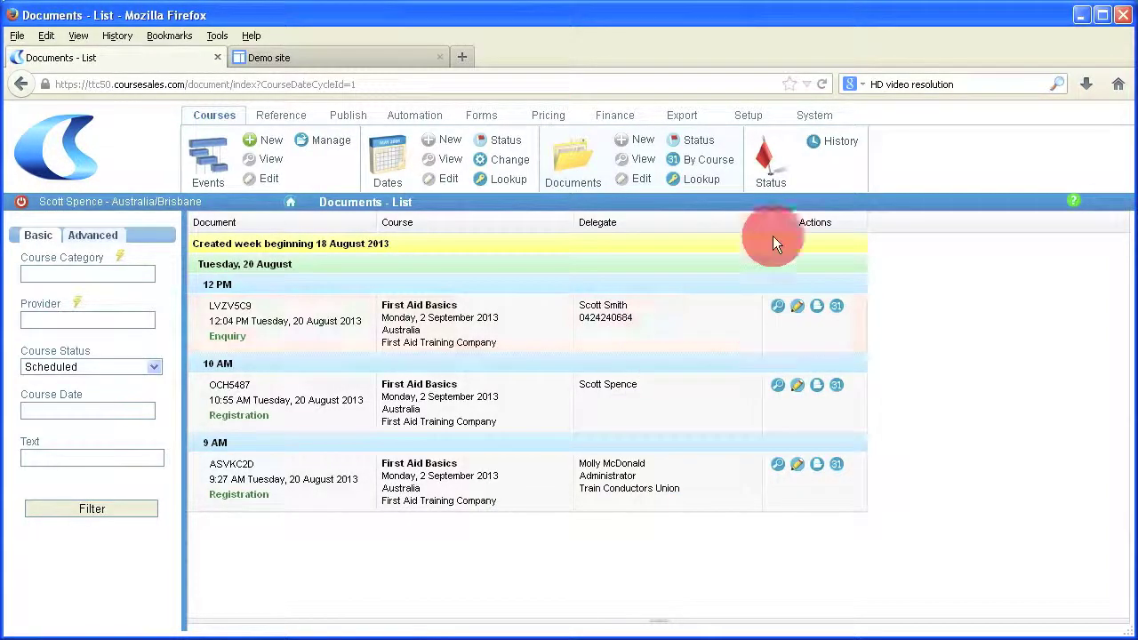
Step: From the First Aid Basics documents list, switch to the Setup tools
{"action": "left_click", "coordinate": [747, 115]}
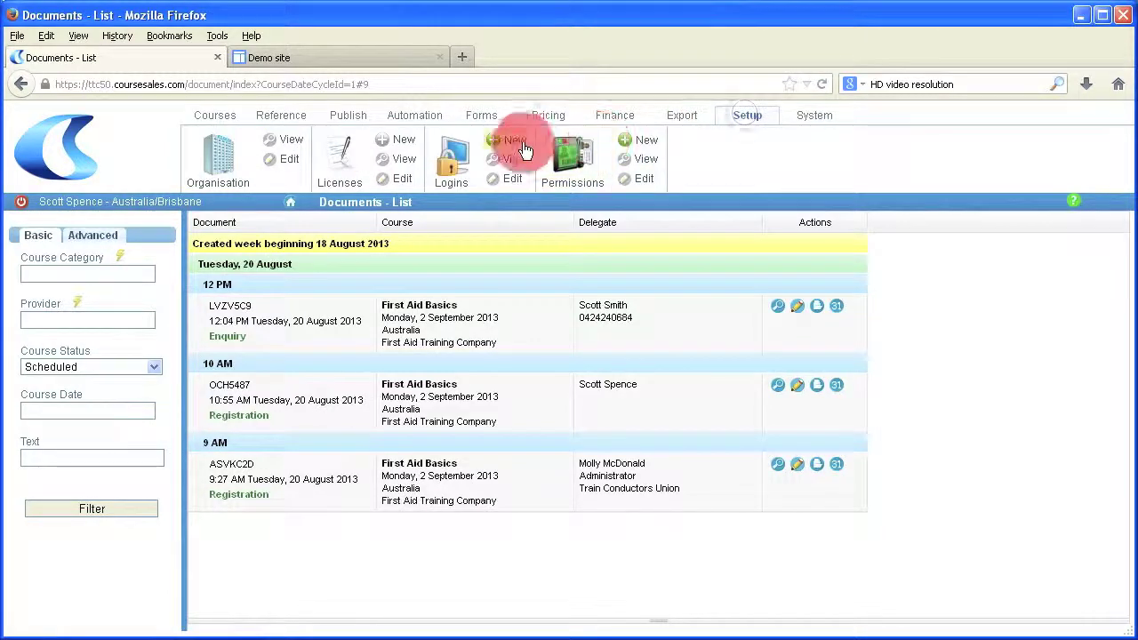
Step: Grant Configuration Manager View, Add, Edit, Manage and Remove rights on Course Prices, then log out
{"action": "left_click", "coordinate": [570, 167]}
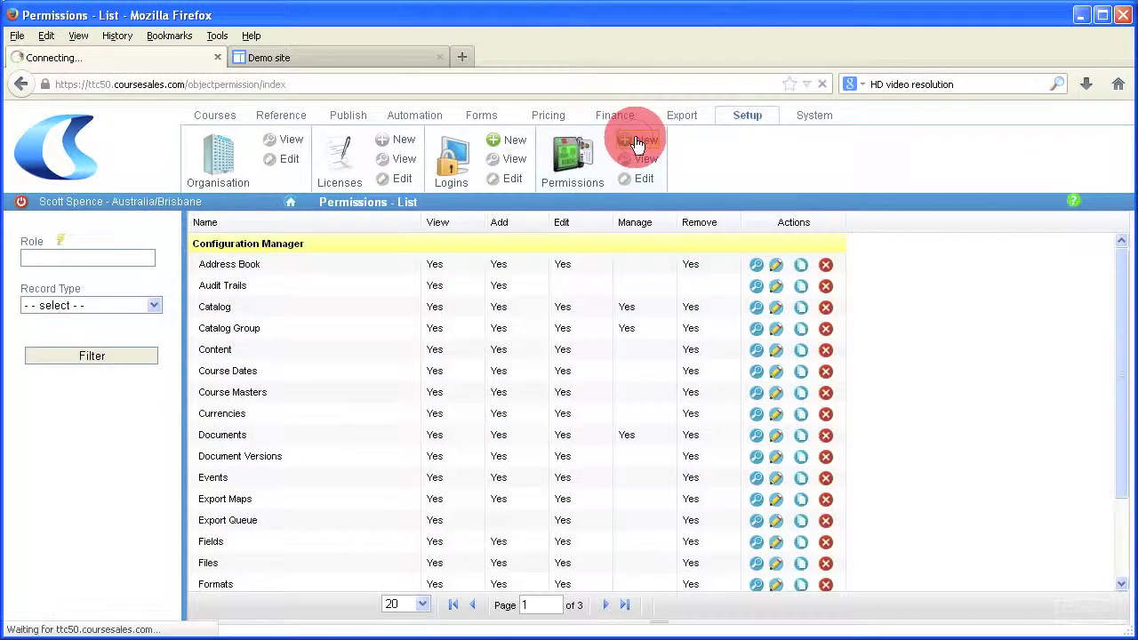
{"action": "left_click", "coordinate": [251, 261]}
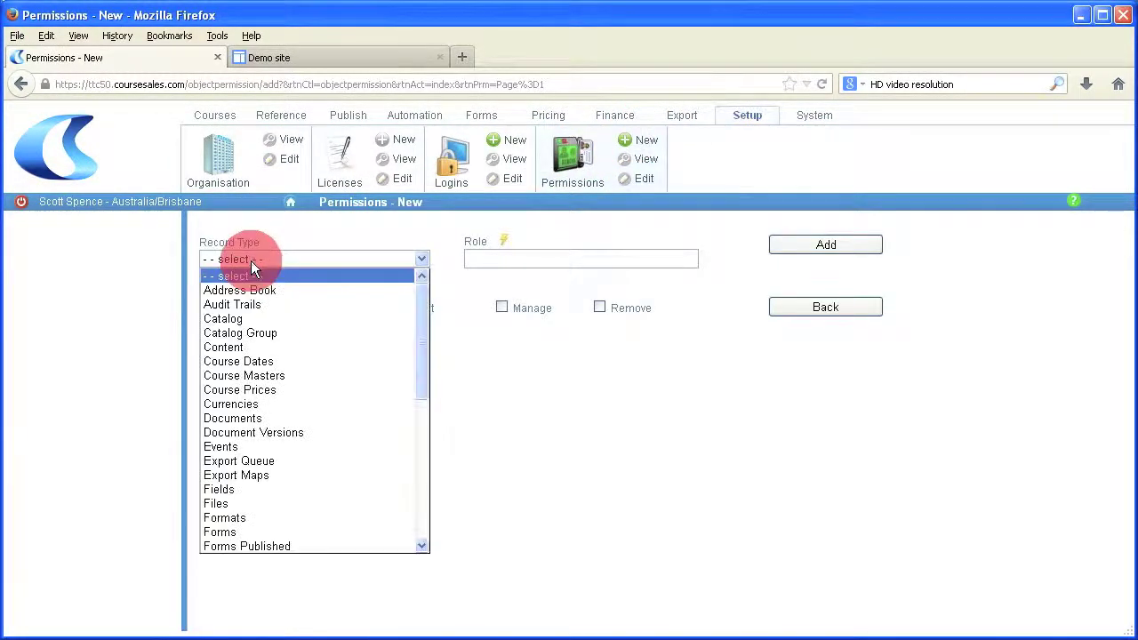
{"action": "left_click", "coordinate": [266, 390]}
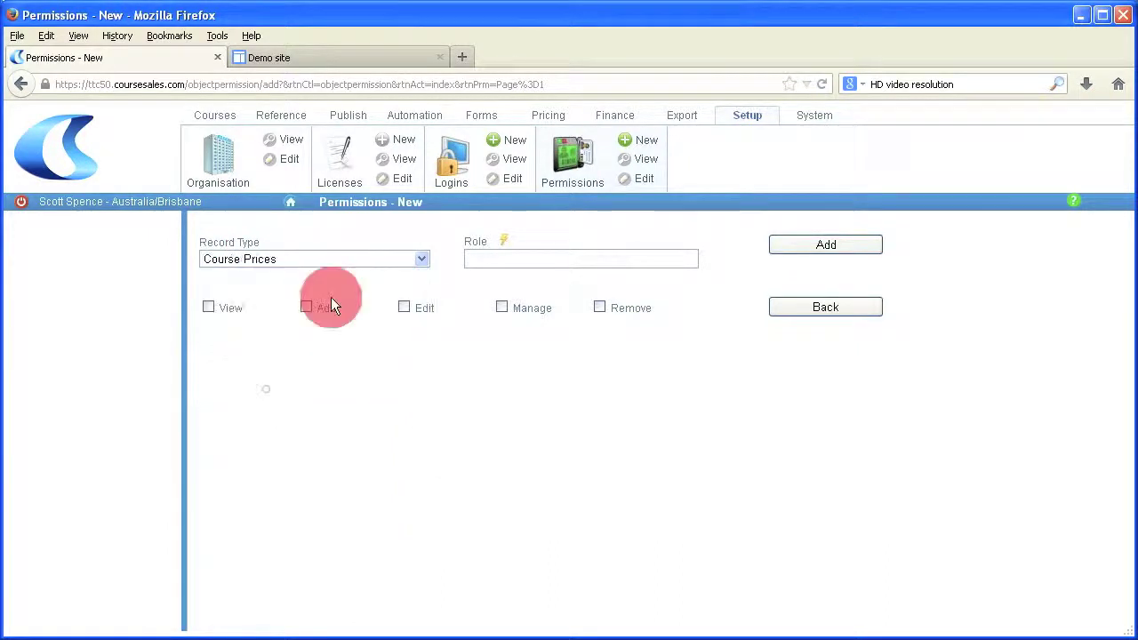
{"action": "left_click", "coordinate": [503, 241]}
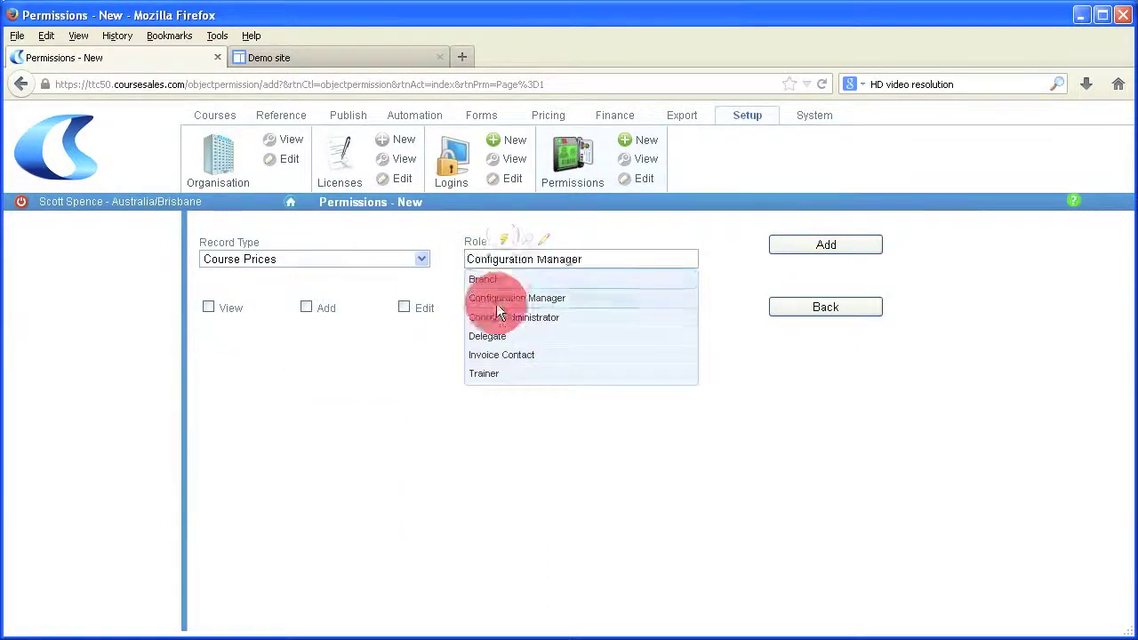
{"action": "left_click", "coordinate": [498, 301]}
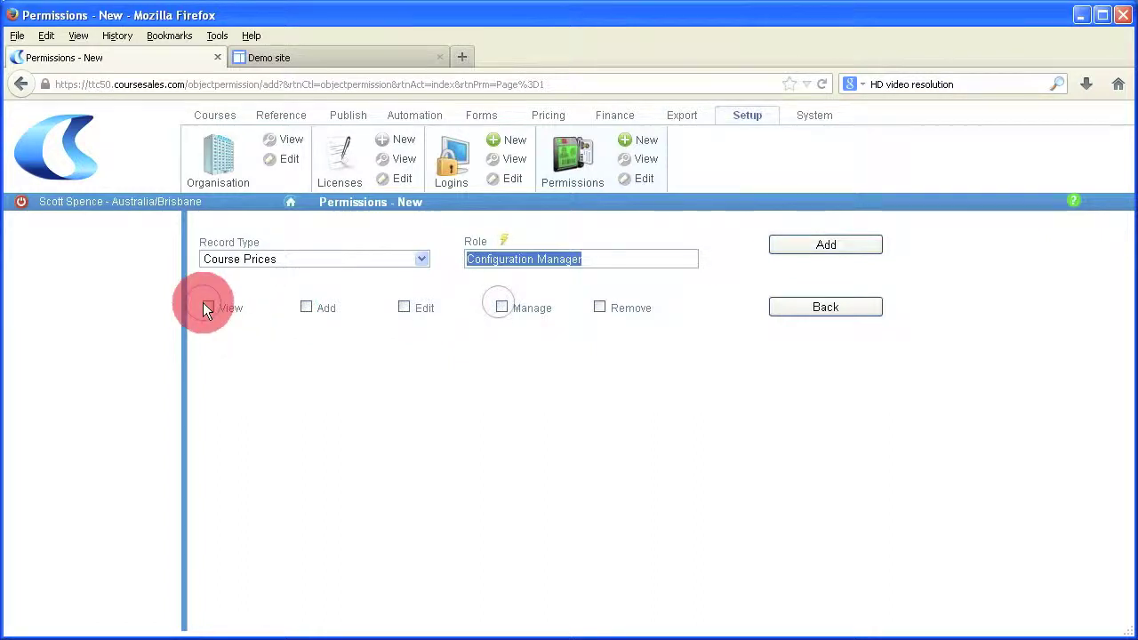
{"action": "left_click", "coordinate": [207, 308]}
{"action": "left_click", "coordinate": [404, 308]}
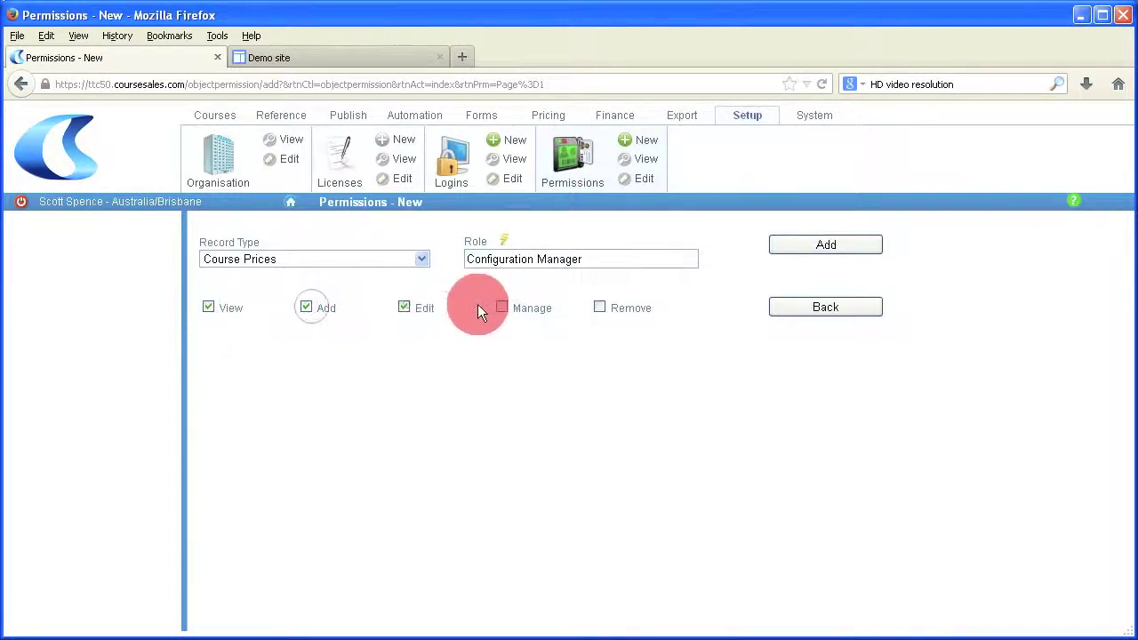
{"action": "left_click", "coordinate": [502, 306]}
{"action": "left_click", "coordinate": [600, 307]}
{"action": "left_click", "coordinate": [826, 246]}
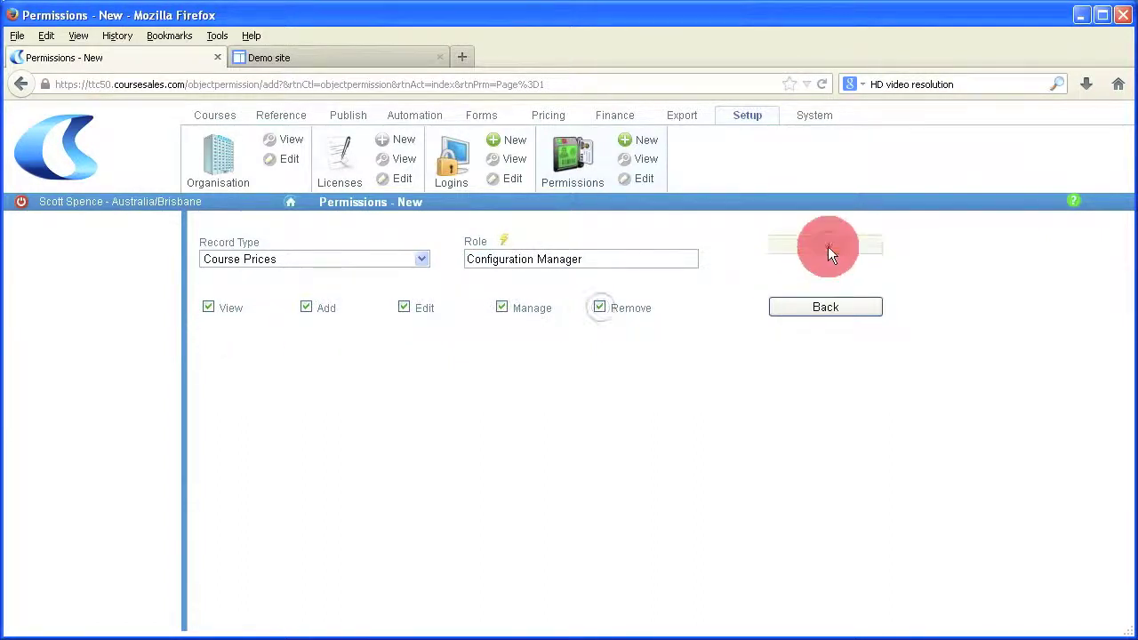
{"action": "left_click", "coordinate": [14, 203]}
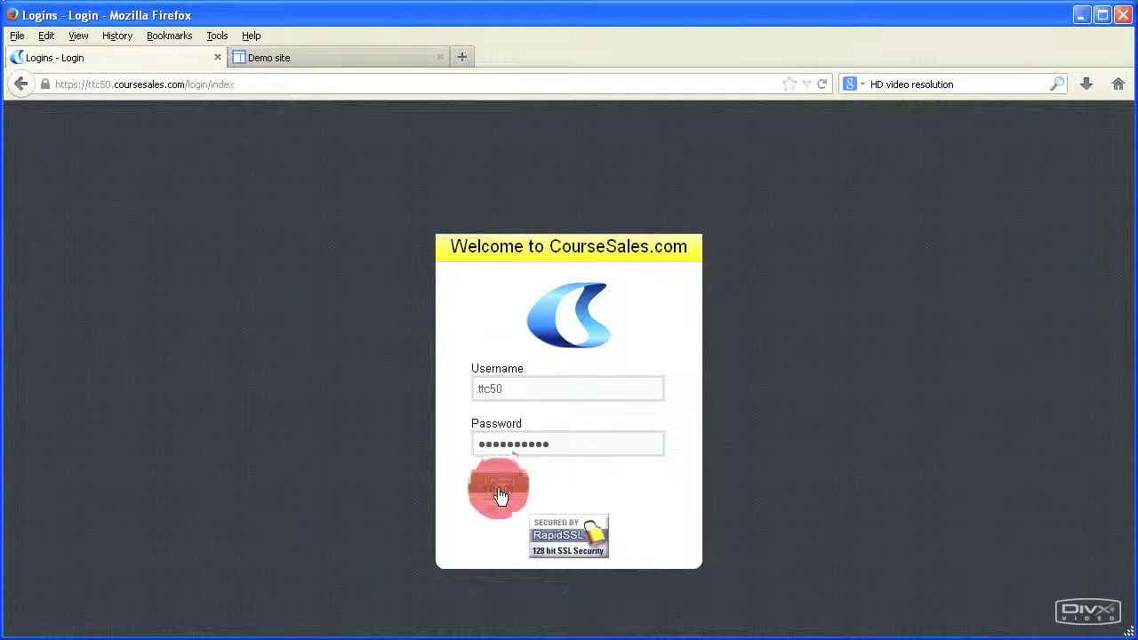
Step: Log back in and view the Course Price Type options as a tree
{"action": "left_click", "coordinate": [499, 483]}
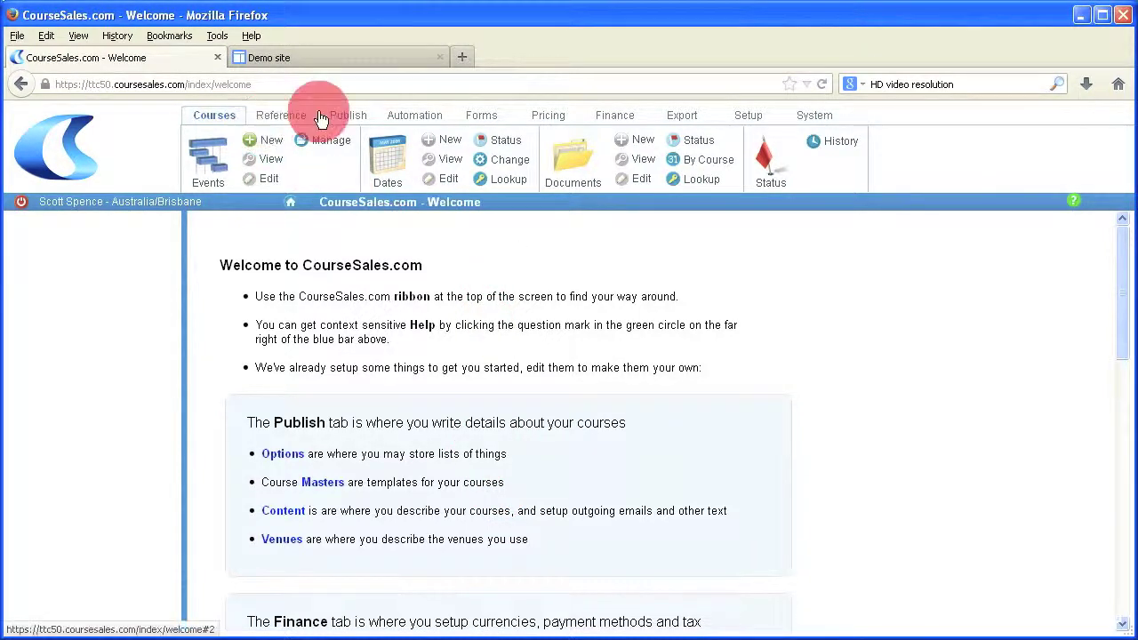
{"action": "left_click", "coordinate": [348, 115]}
{"action": "left_click", "coordinate": [218, 163]}
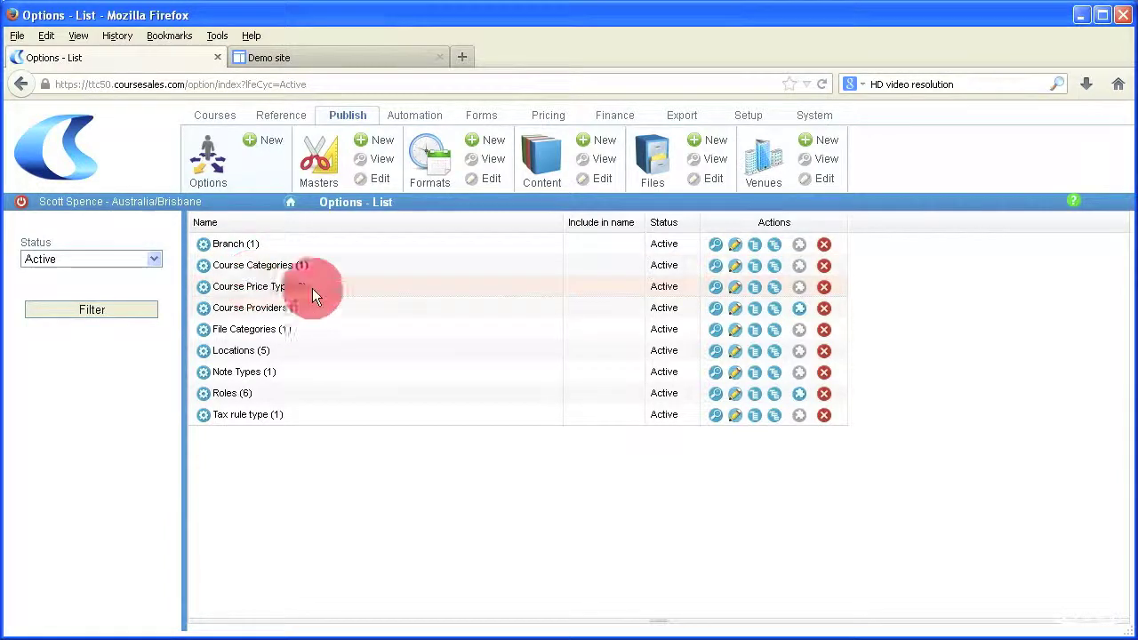
{"action": "left_click", "coordinate": [775, 288]}
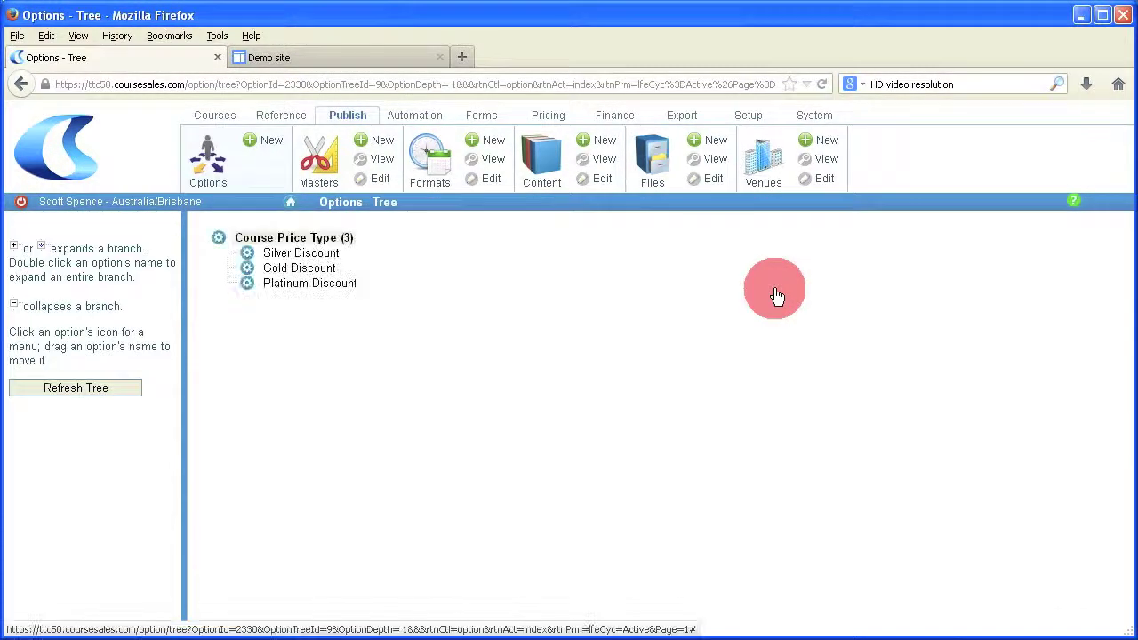
Step: Open the Silver Discount price type for editing and save it
{"action": "left_click", "coordinate": [247, 253]}
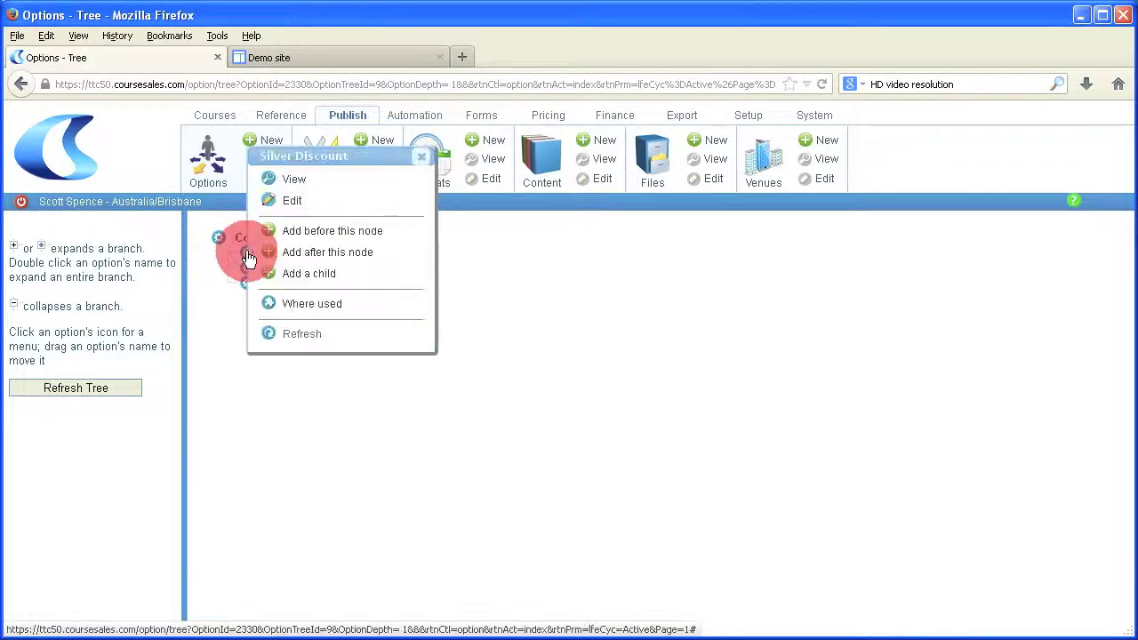
{"action": "left_click", "coordinate": [291, 201]}
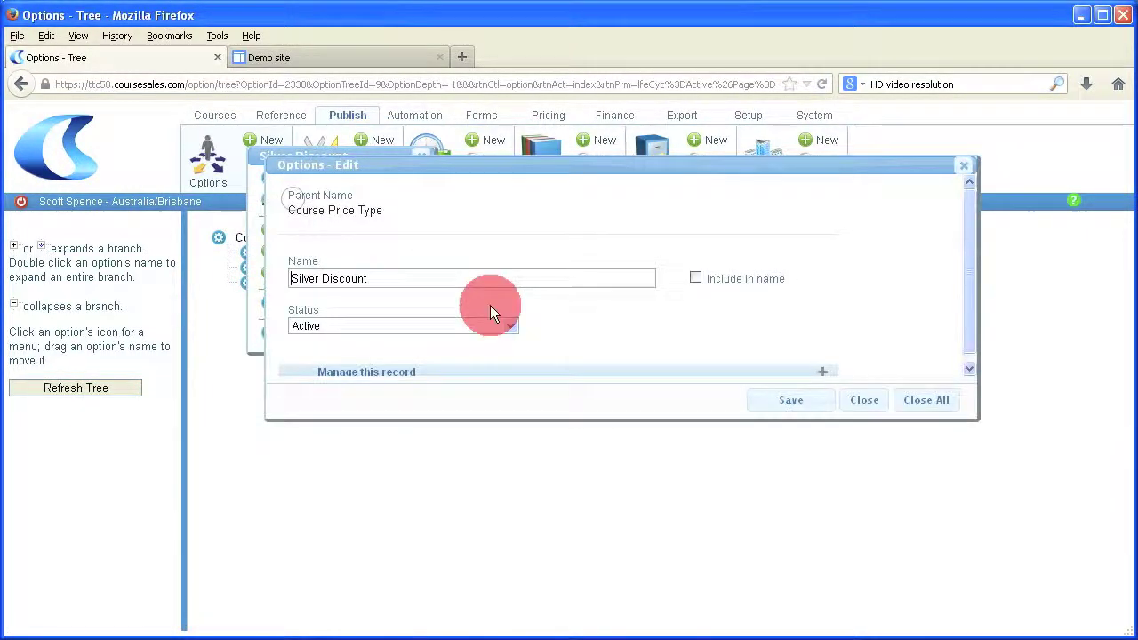
{"action": "left_click", "coordinate": [796, 404]}
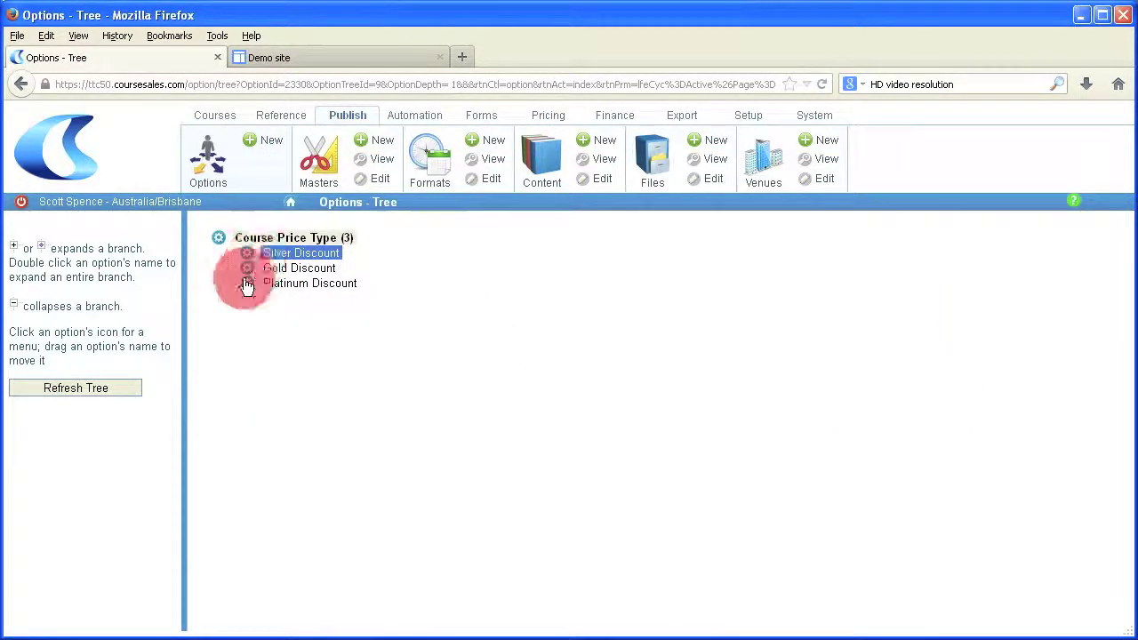
Step: Add an active 'Special account price' type after Platinum Discount
{"action": "left_click", "coordinate": [249, 287]}
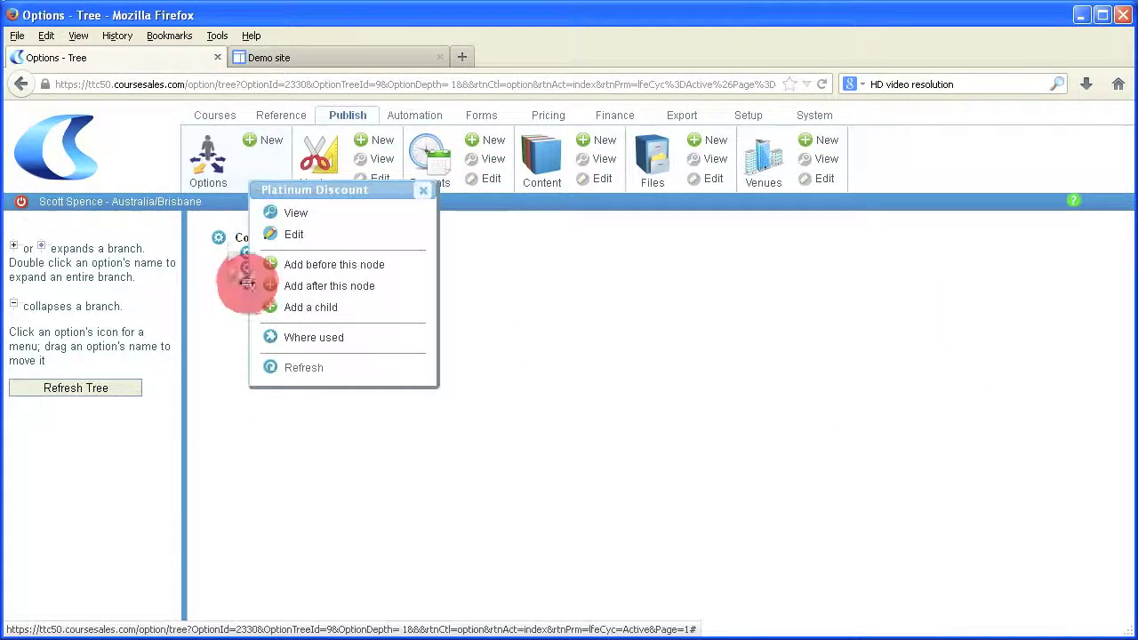
{"action": "left_click", "coordinate": [326, 286]}
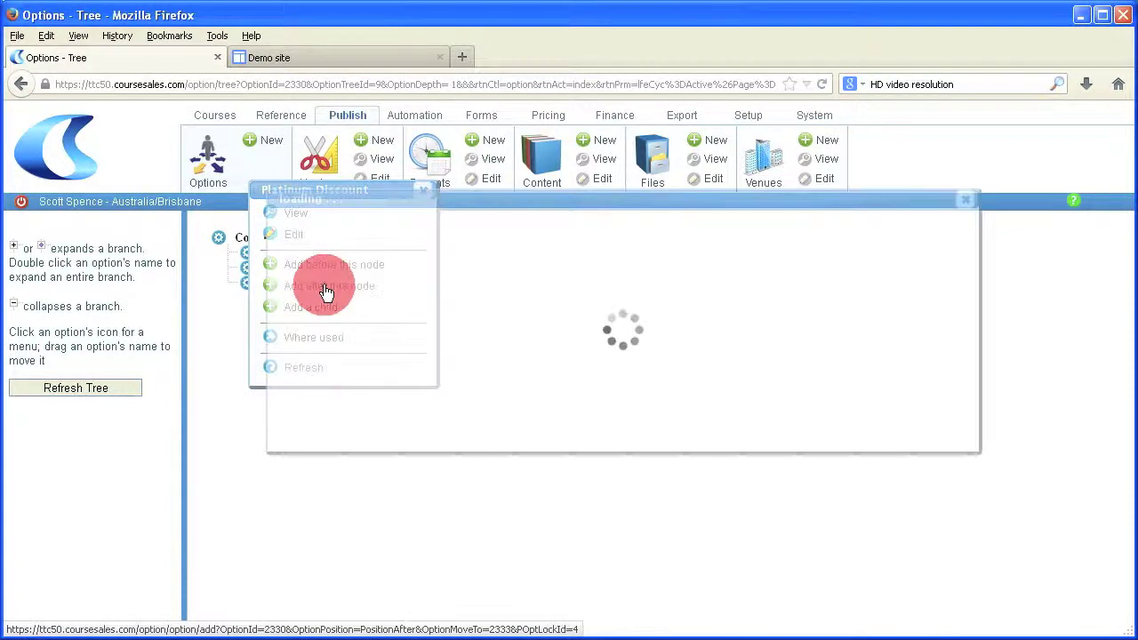
{"action": "left_click", "coordinate": [405, 311]}
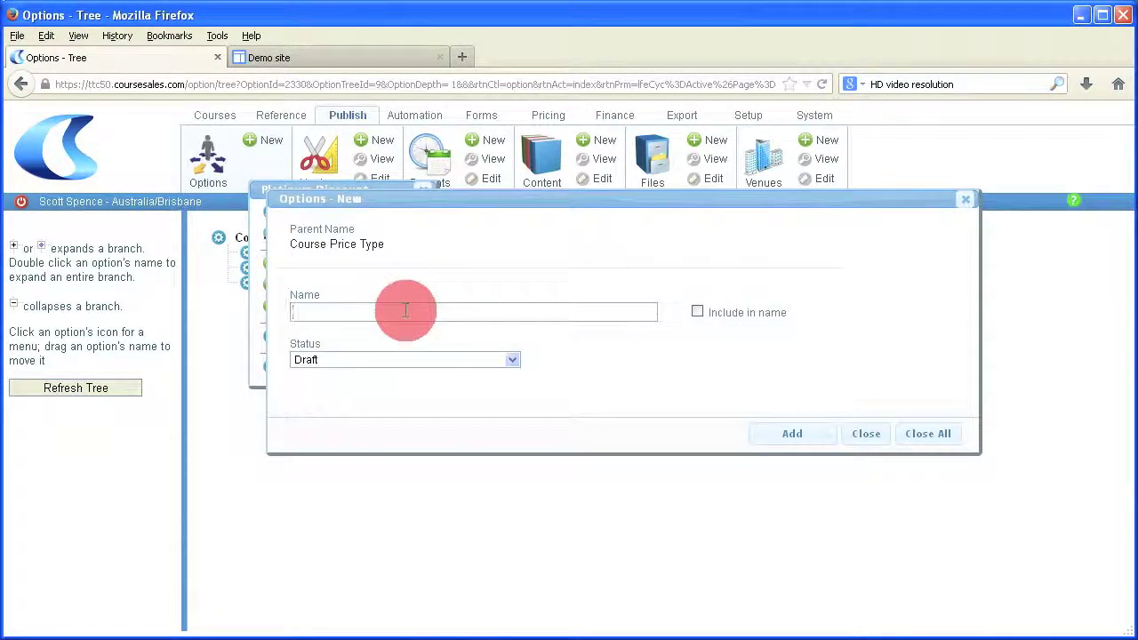
{"action": "type", "text": "Special a"}
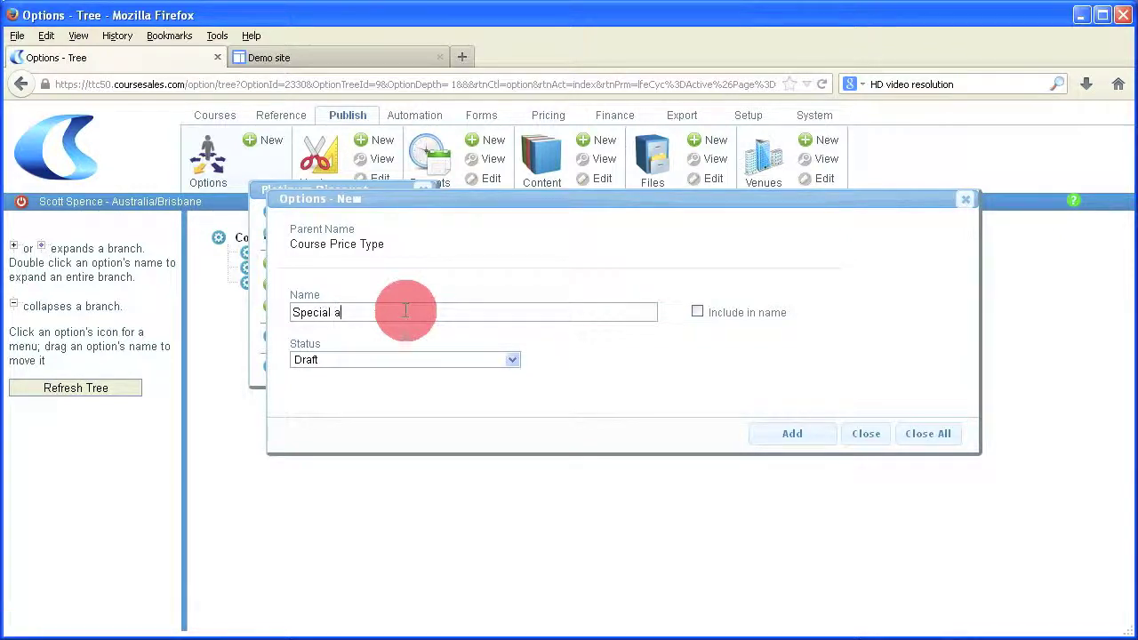
{"action": "type", "text": "ccount price"}
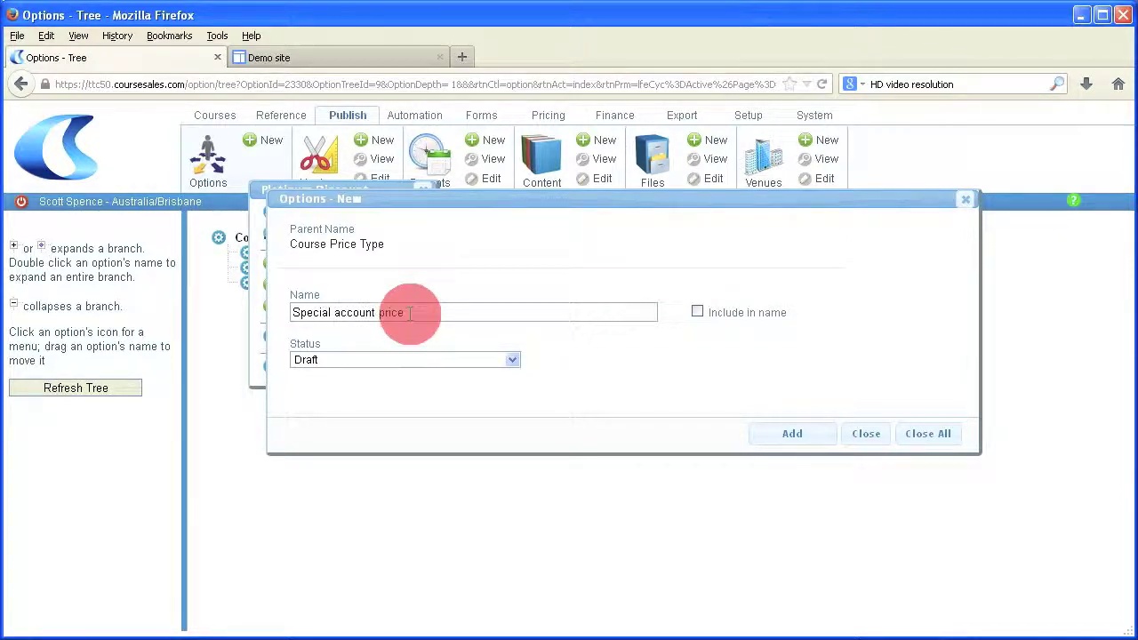
{"action": "left_click", "coordinate": [396, 360]}
{"action": "left_click", "coordinate": [388, 388]}
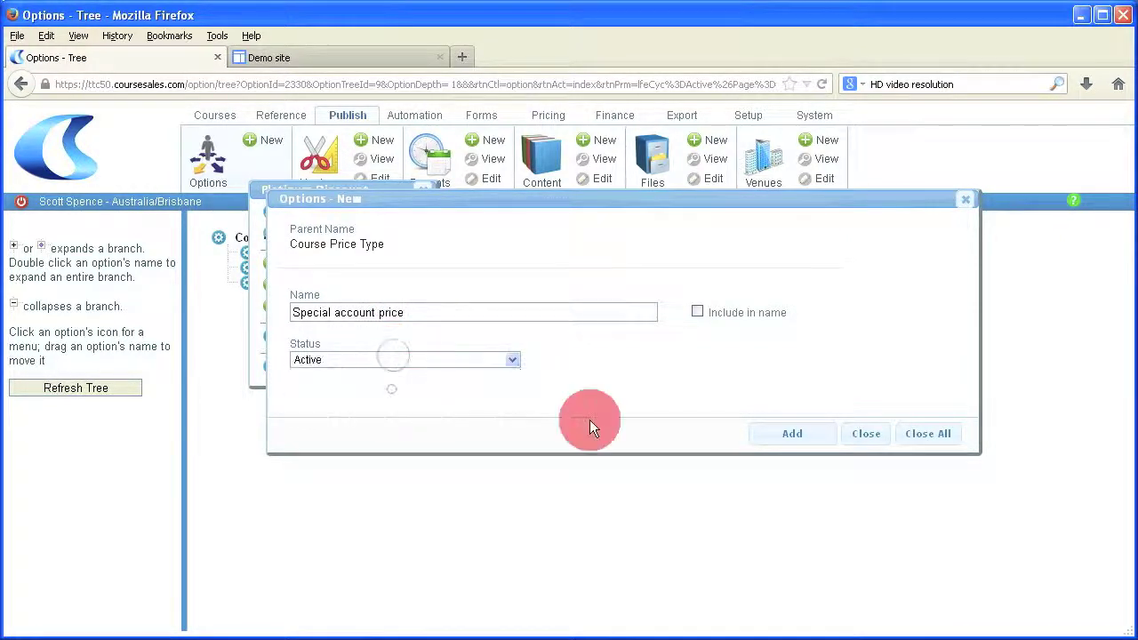
{"action": "left_click", "coordinate": [791, 436]}
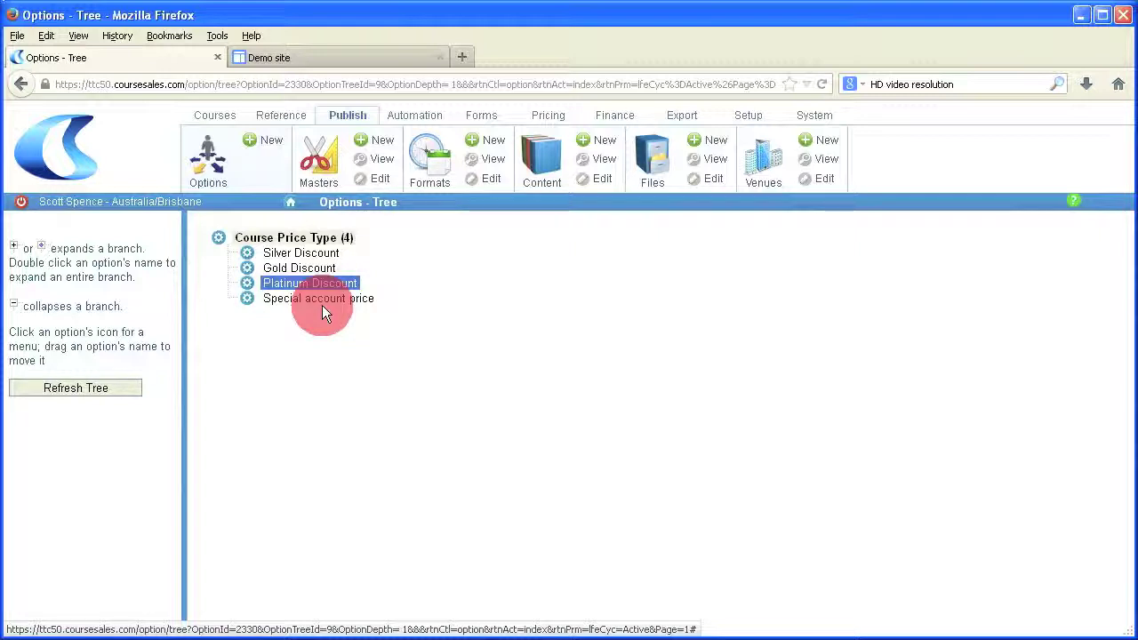
Step: Open the First Aid Basics public course master and expand its additional course prices
{"action": "left_click", "coordinate": [322, 158]}
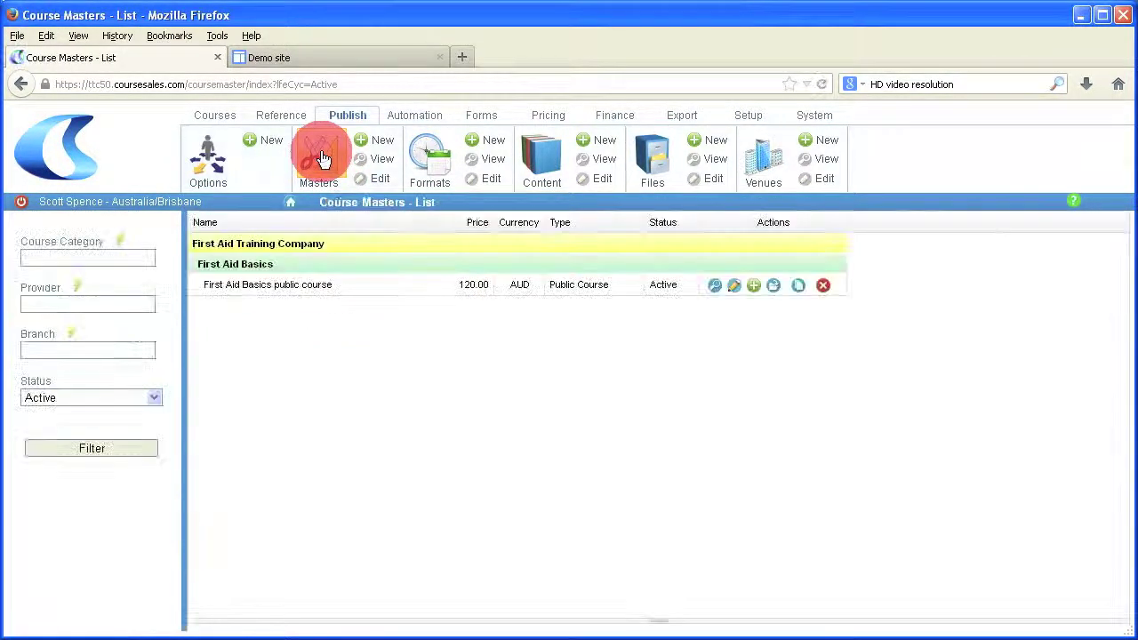
{"action": "left_click", "coordinate": [735, 286]}
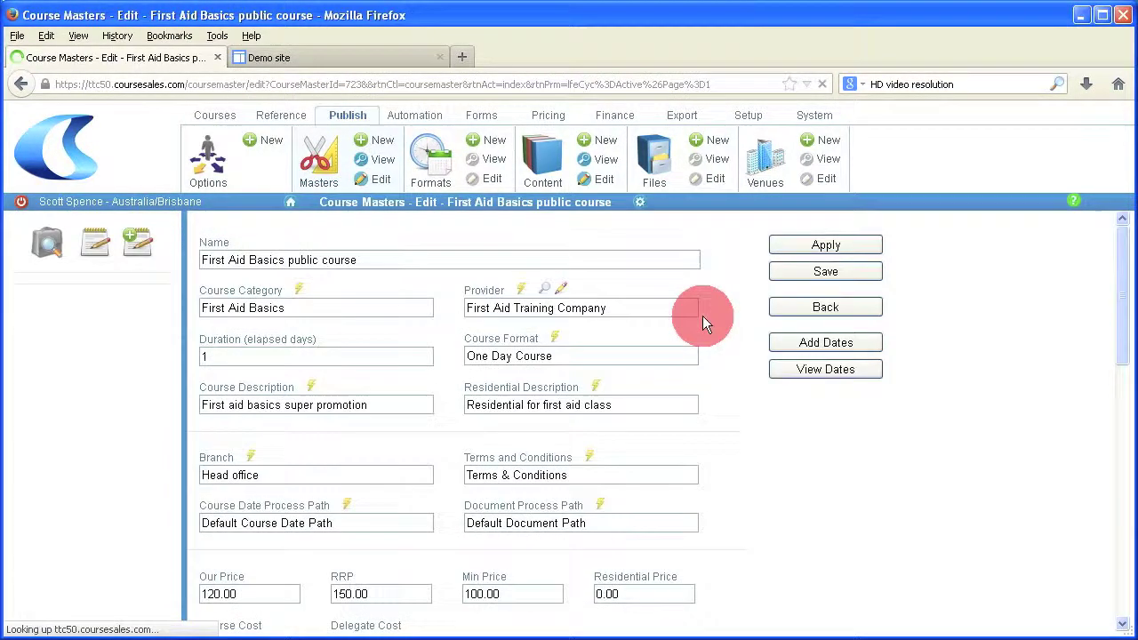
{"action": "scroll", "coordinate": [691, 495], "scroll_direction": "down", "scroll_amount": 4}
{"action": "scroll", "coordinate": [692, 496], "scroll_direction": "down", "scroll_amount": 2}
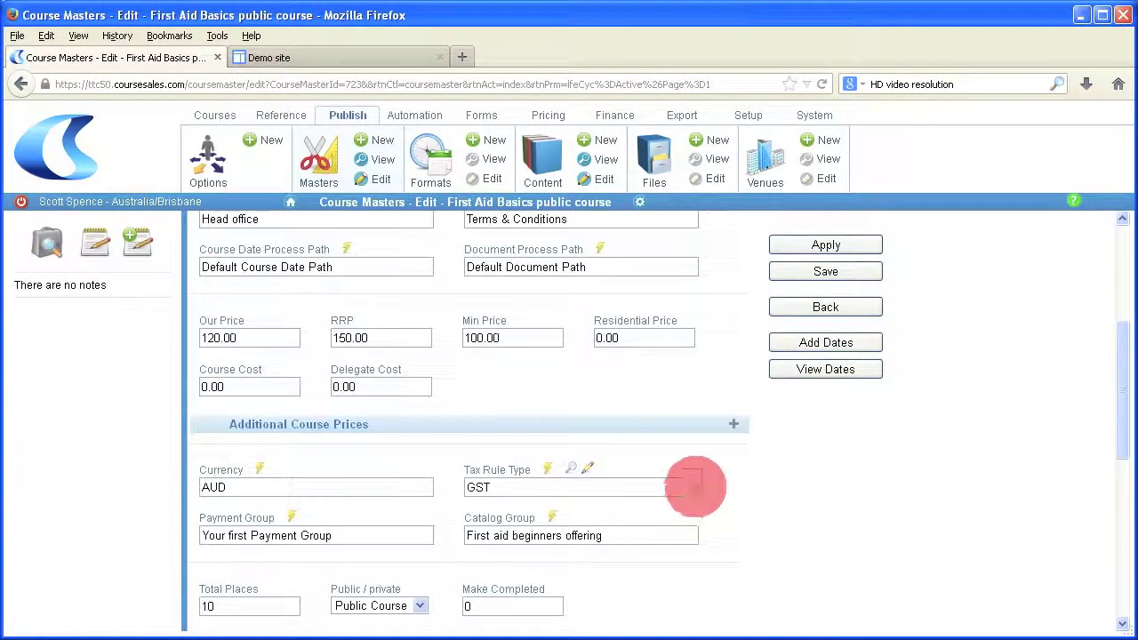
{"action": "left_click", "coordinate": [737, 430]}
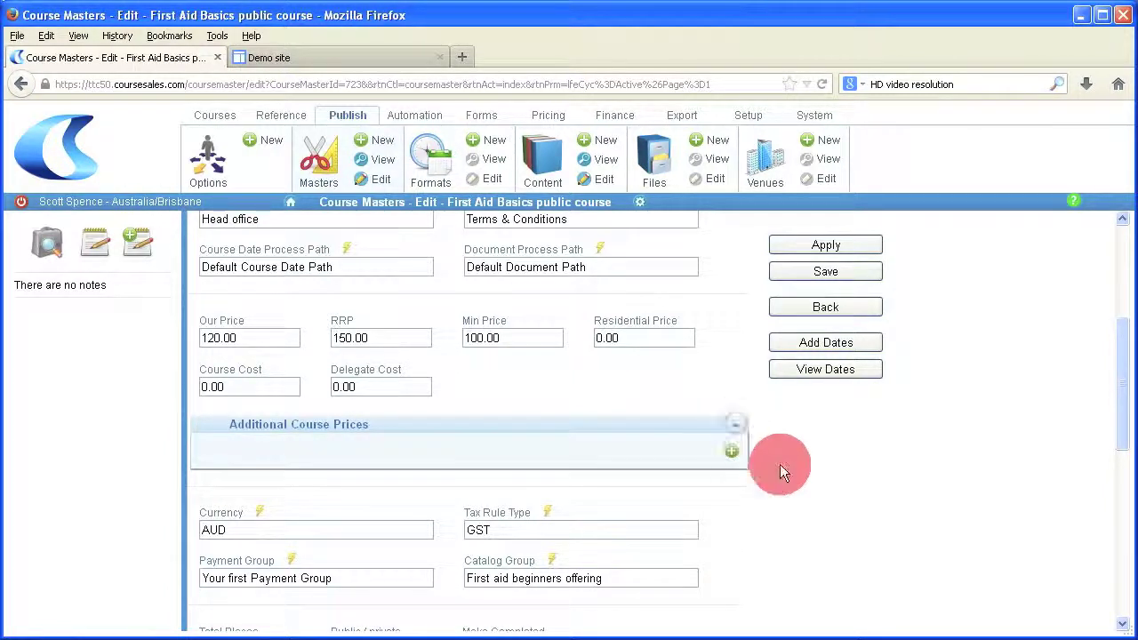
Step: Add a Silver Discount price of 115 in Australian dollars and save the master
{"action": "left_click", "coordinate": [732, 454]}
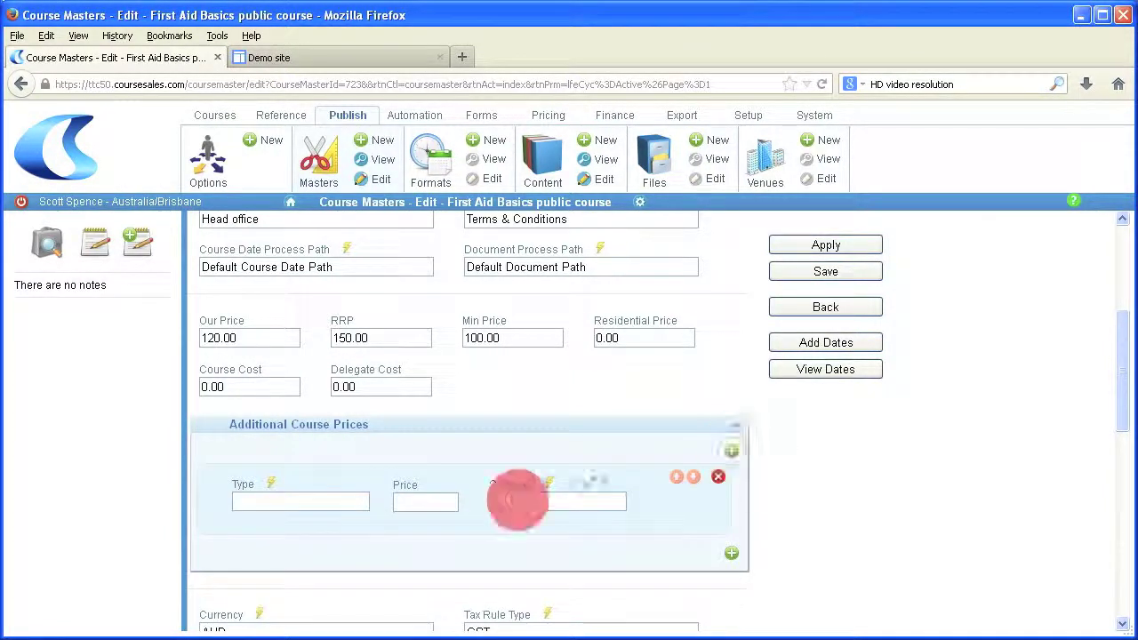
{"action": "left_click", "coordinate": [273, 492]}
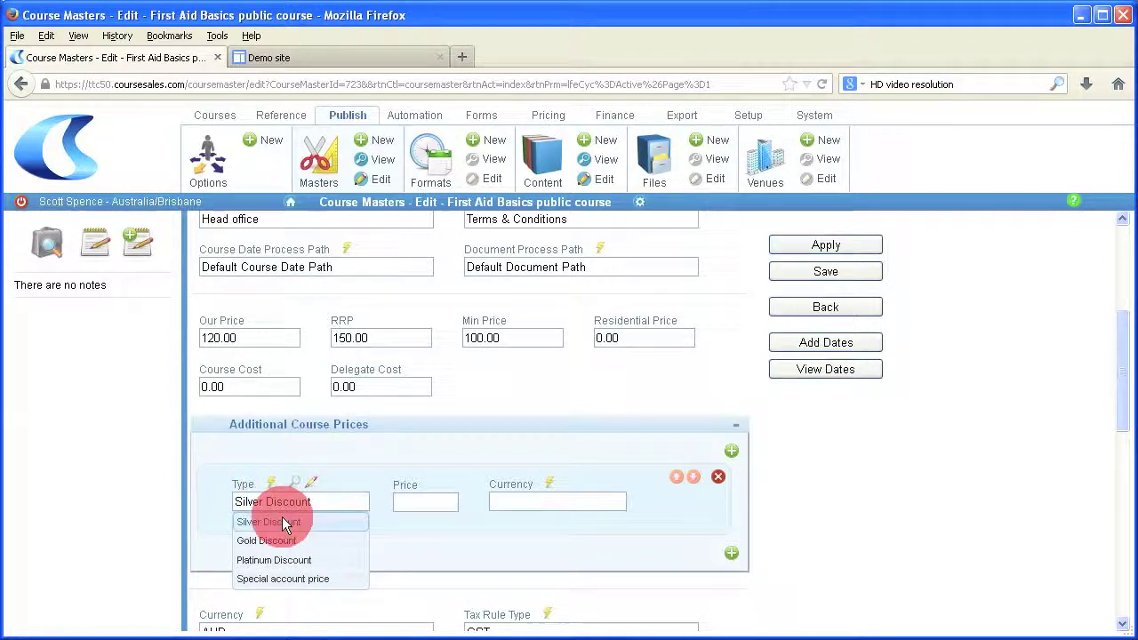
{"action": "left_click", "coordinate": [282, 518]}
{"action": "left_click", "coordinate": [411, 502]}
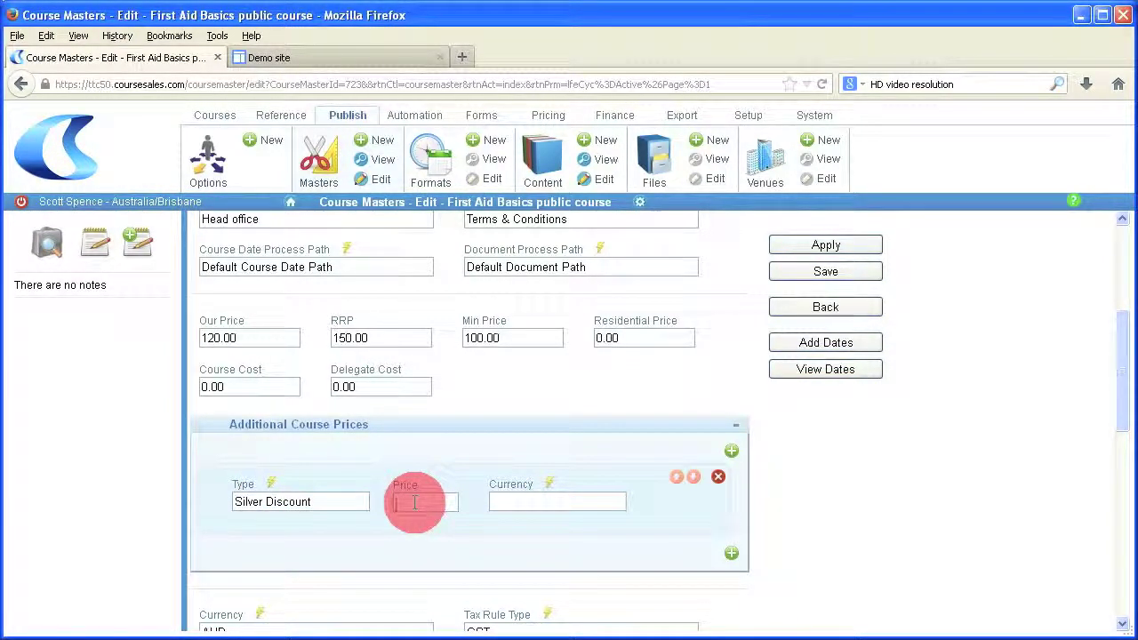
{"action": "type", "text": "1"}
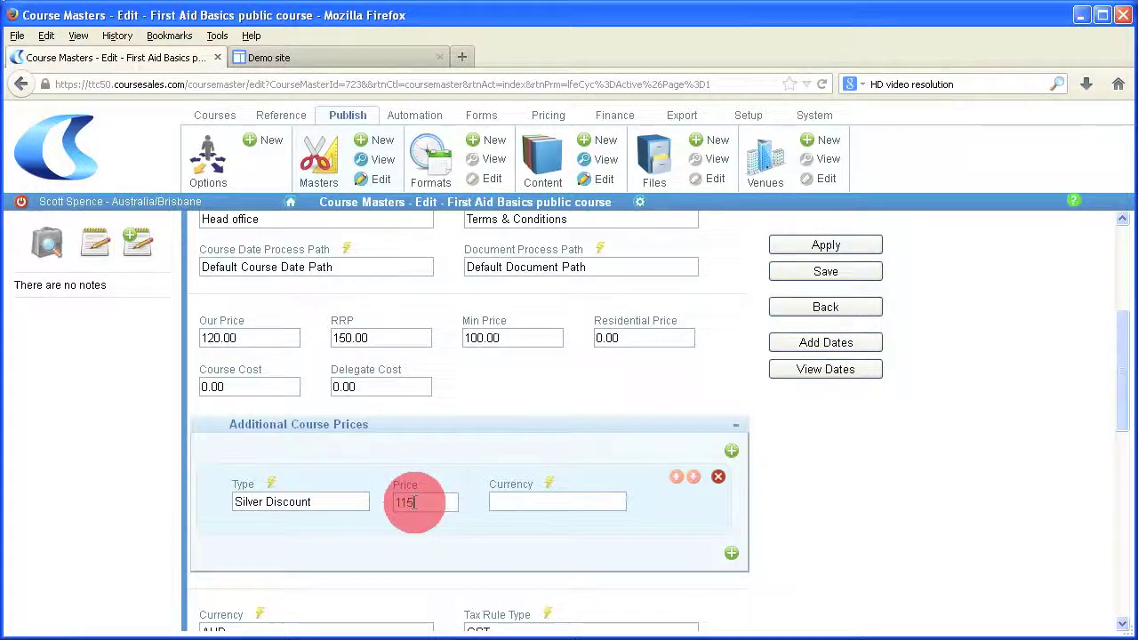
{"action": "type", "text": "15"}
{"action": "left_click", "coordinate": [505, 501]}
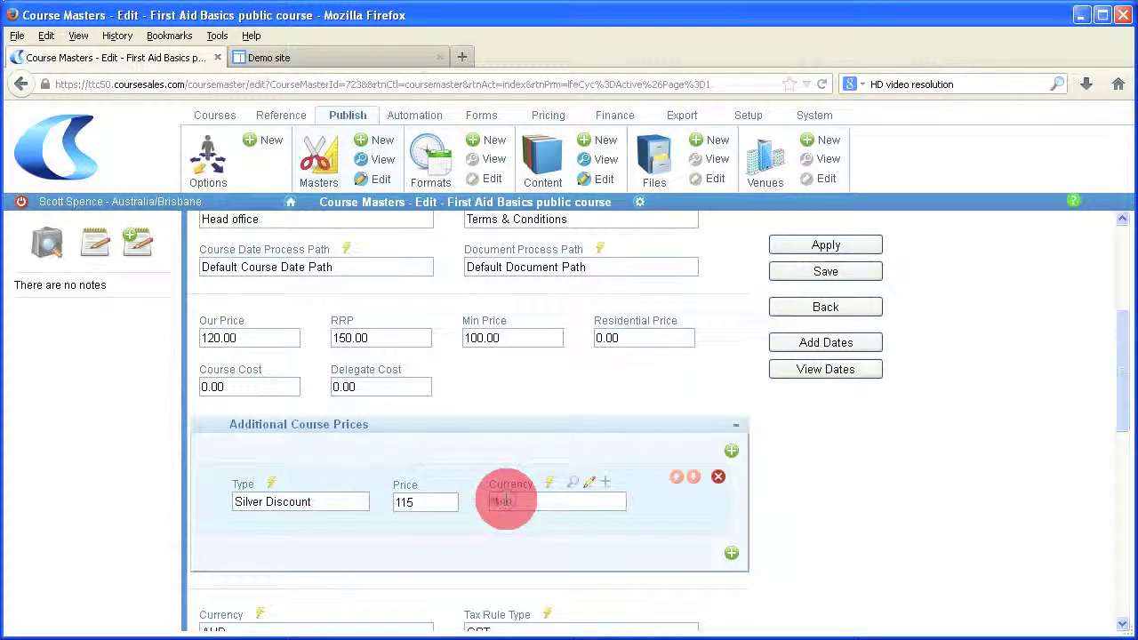
{"action": "type", "text": "Aus"}
{"action": "left_click", "coordinate": [521, 517]}
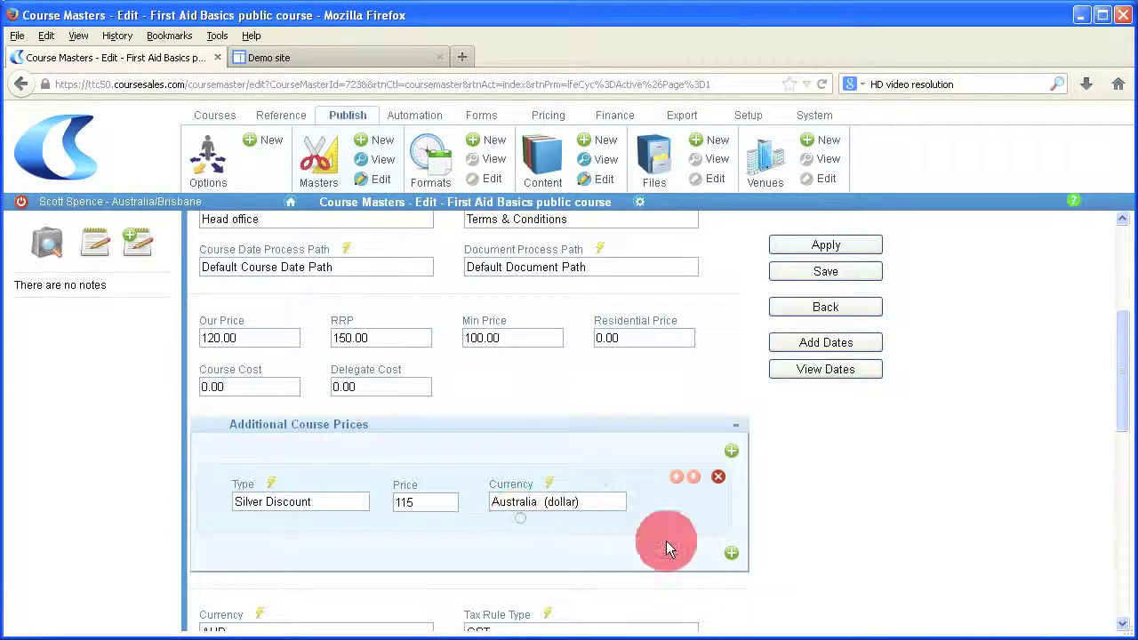
{"action": "left_click", "coordinate": [827, 271]}
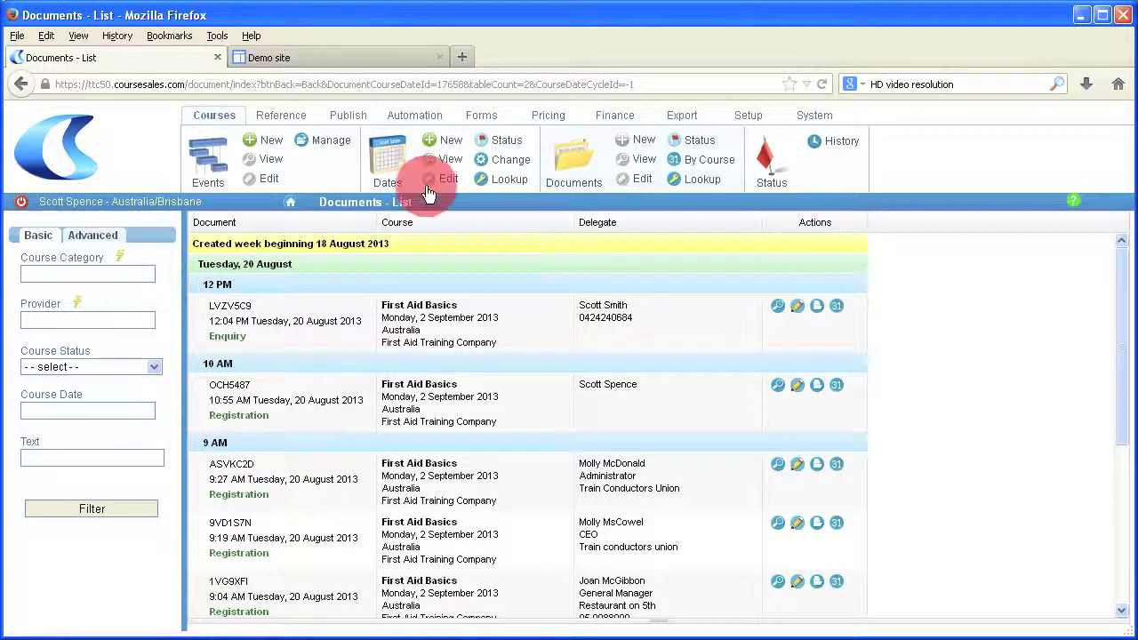
{"action": "left_click", "coordinate": [316, 149]}
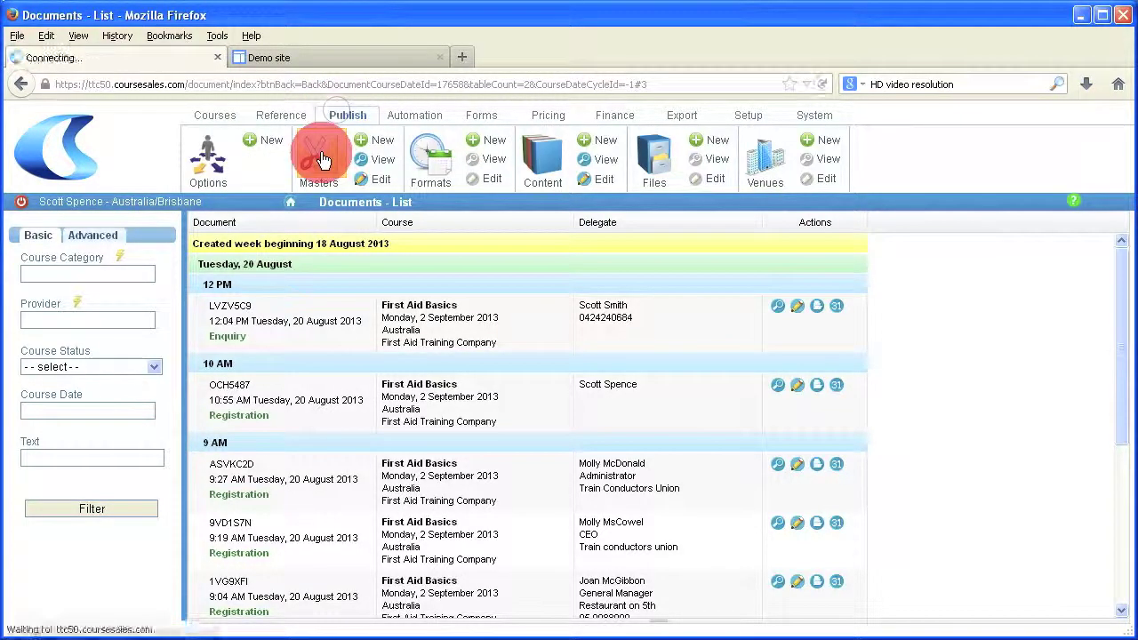
Step: Start a new course date from the master with start date 7 September 2013
{"action": "left_click", "coordinate": [763, 293]}
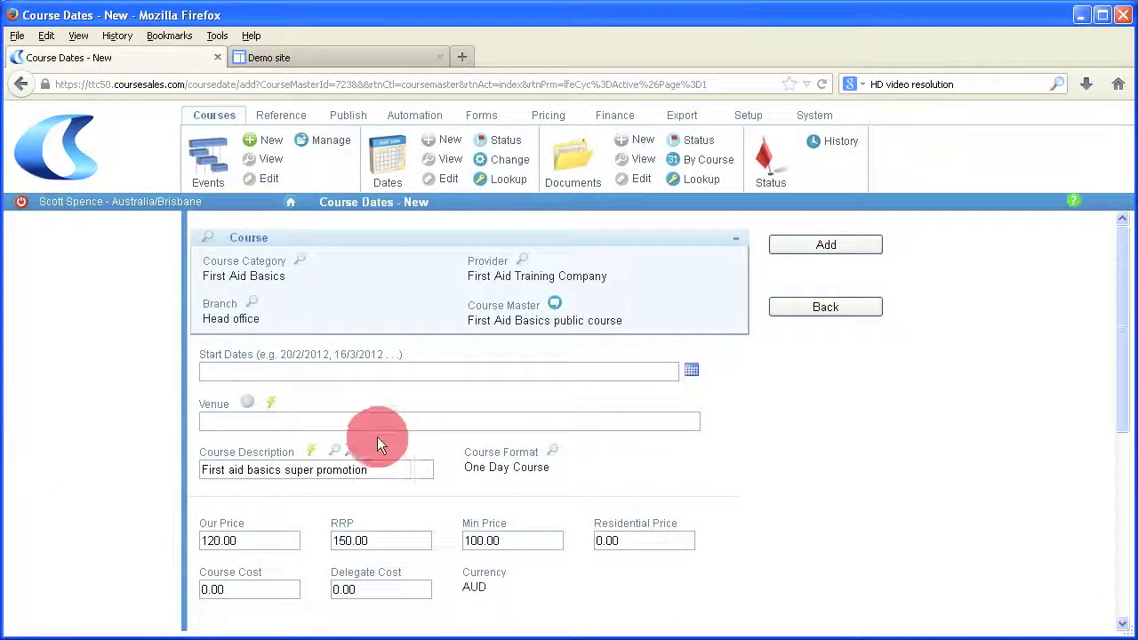
{"action": "left_click", "coordinate": [691, 369]}
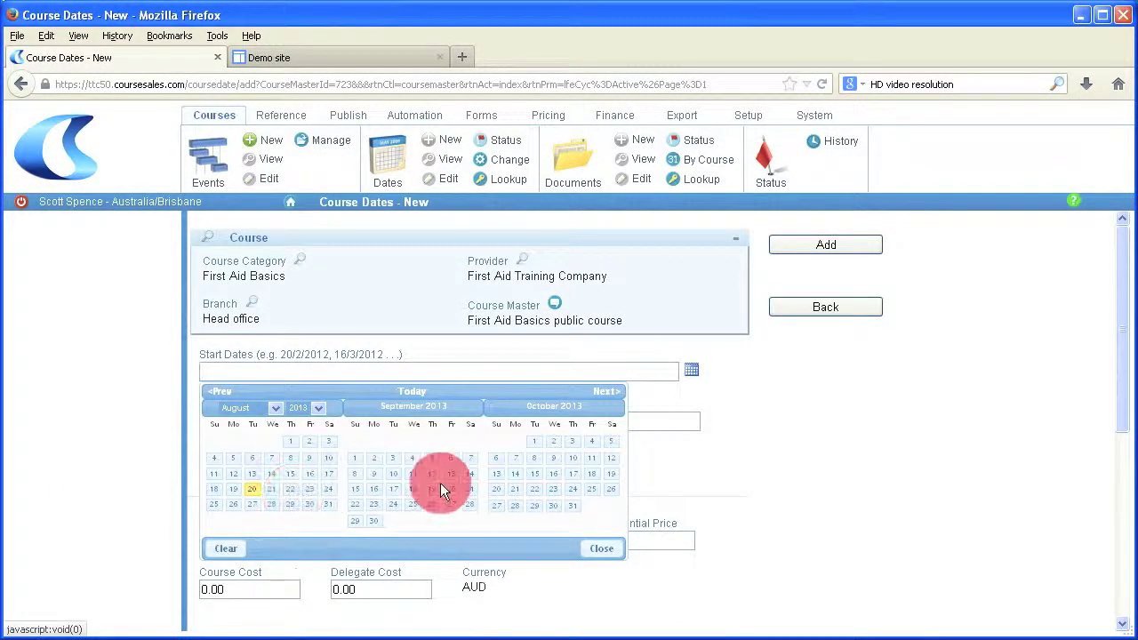
{"action": "left_click", "coordinate": [470, 459]}
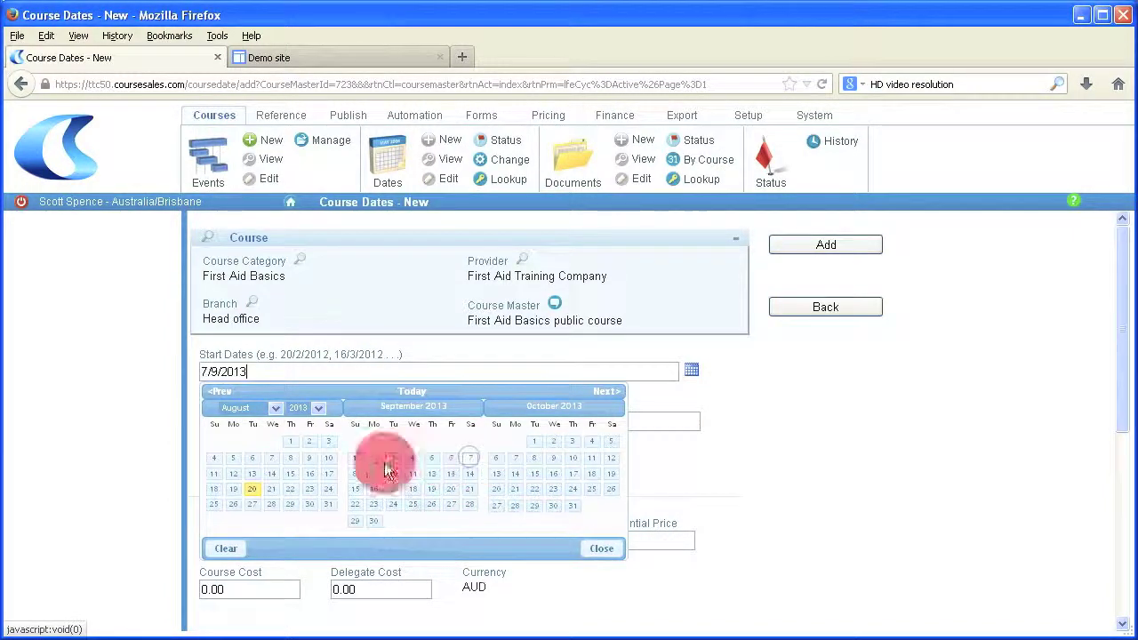
{"action": "left_click", "coordinate": [454, 560]}
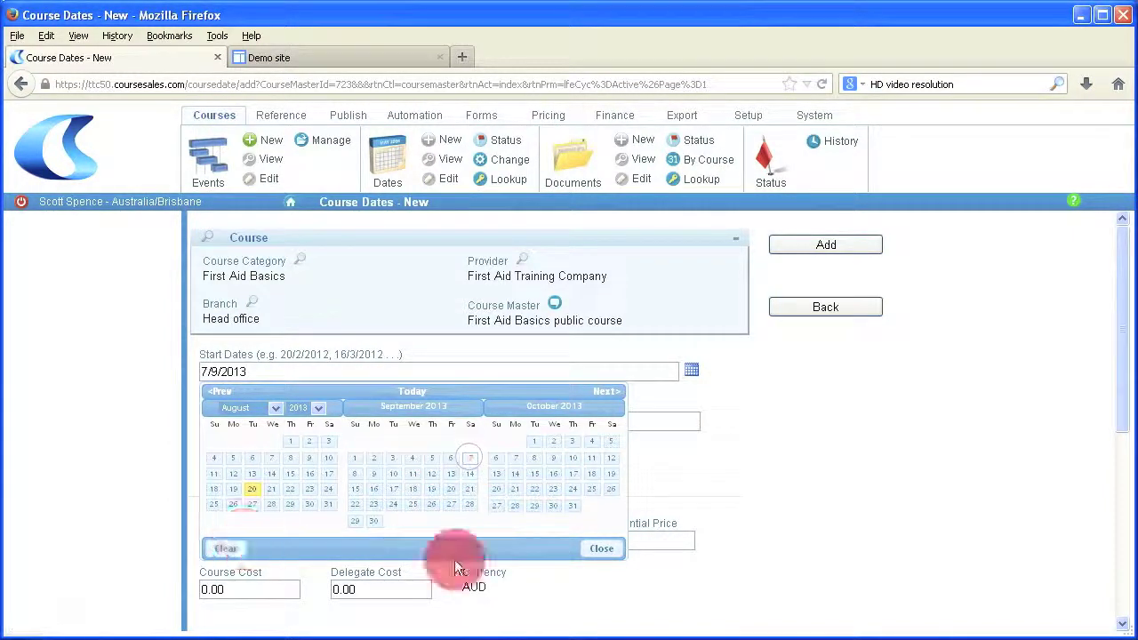
{"action": "left_click", "coordinate": [605, 550]}
Step: Set the venue to Australia - Head Office, include additional course prices, and add the date
{"action": "left_click", "coordinate": [275, 411]}
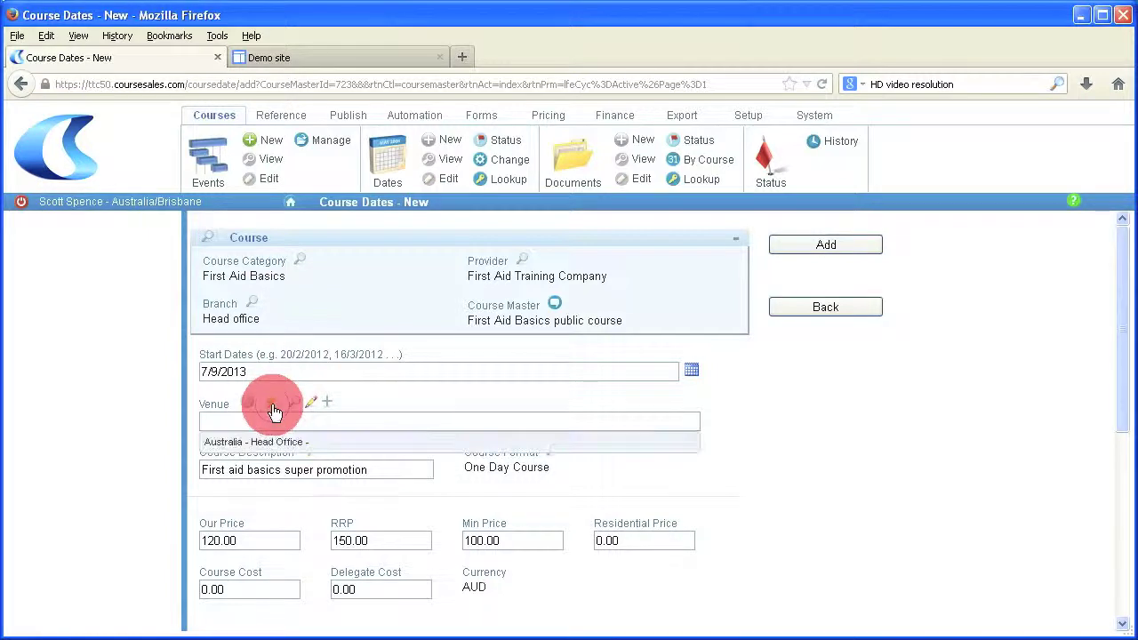
{"action": "left_click", "coordinate": [217, 436]}
{"action": "left_click", "coordinate": [827, 307]}
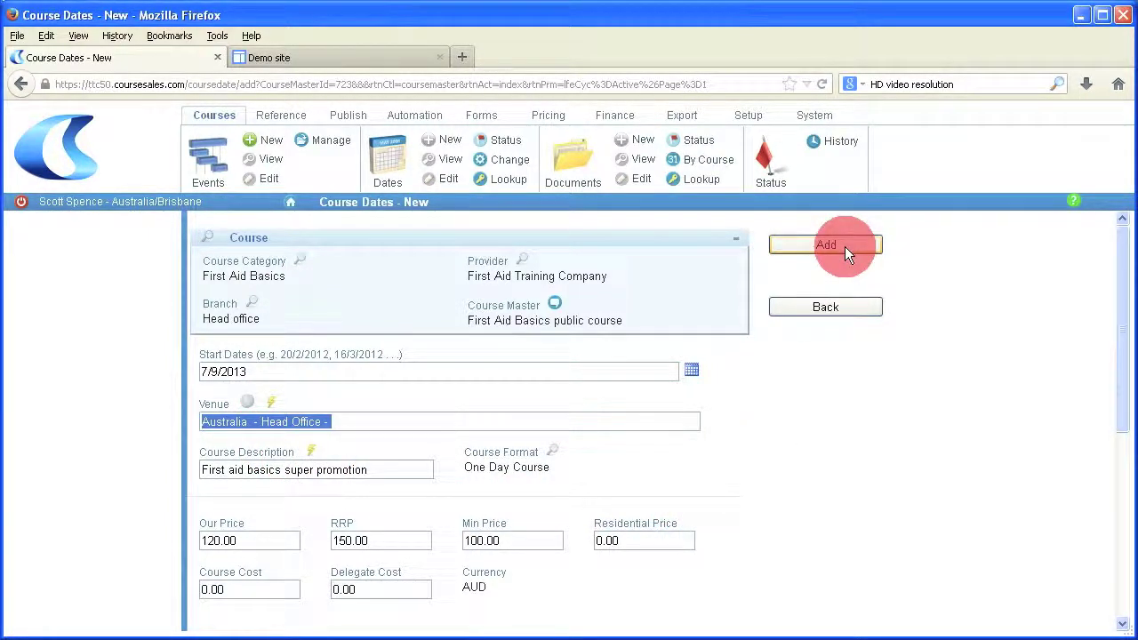
{"action": "scroll", "coordinate": [804, 409], "scroll_direction": "down", "scroll_amount": 3}
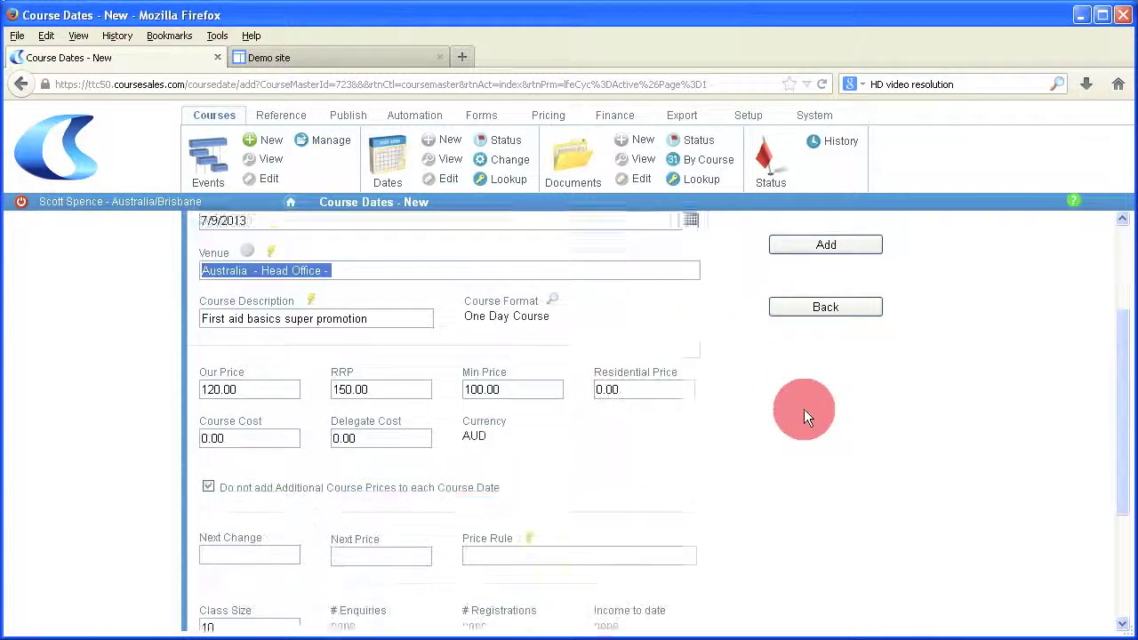
{"action": "left_click", "coordinate": [208, 468]}
{"action": "scroll", "coordinate": [832, 449], "scroll_direction": "down", "scroll_amount": 2}
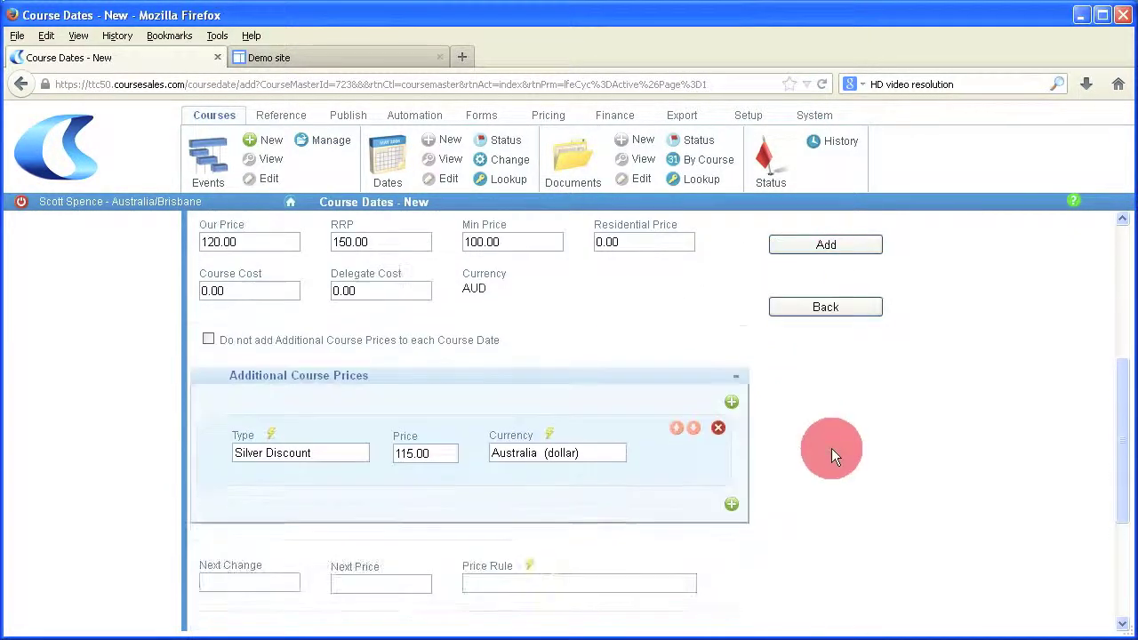
{"action": "left_click", "coordinate": [832, 245]}
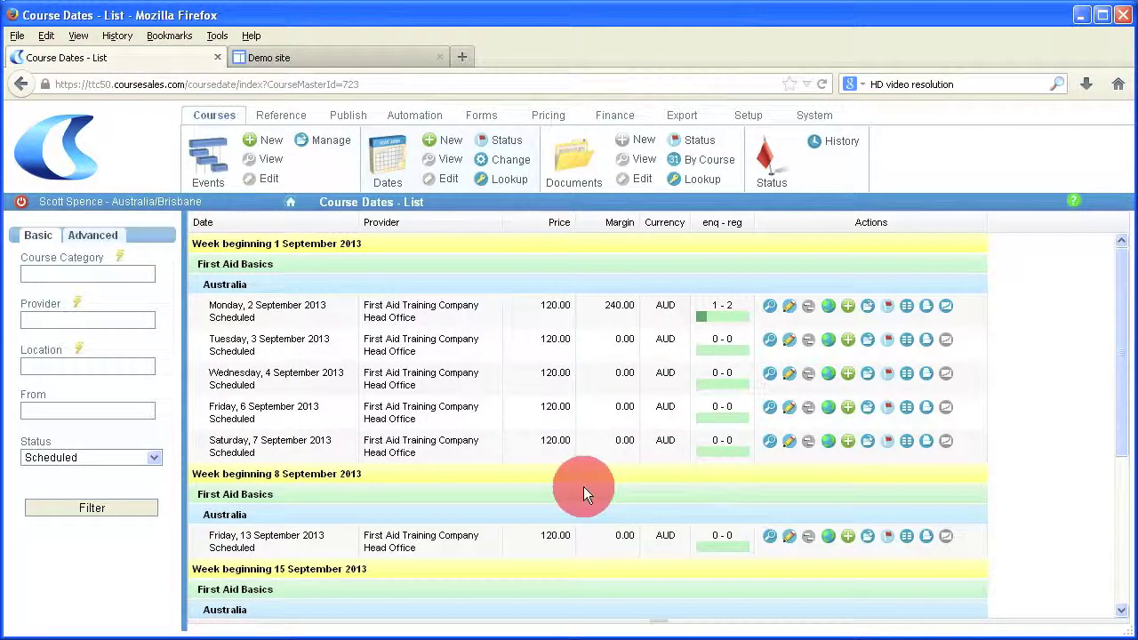
Step: Create an Enquiry document for the 7 September date using the Silver Discount price type
{"action": "scroll", "coordinate": [584, 487], "scroll_direction": "down", "scroll_amount": 3}
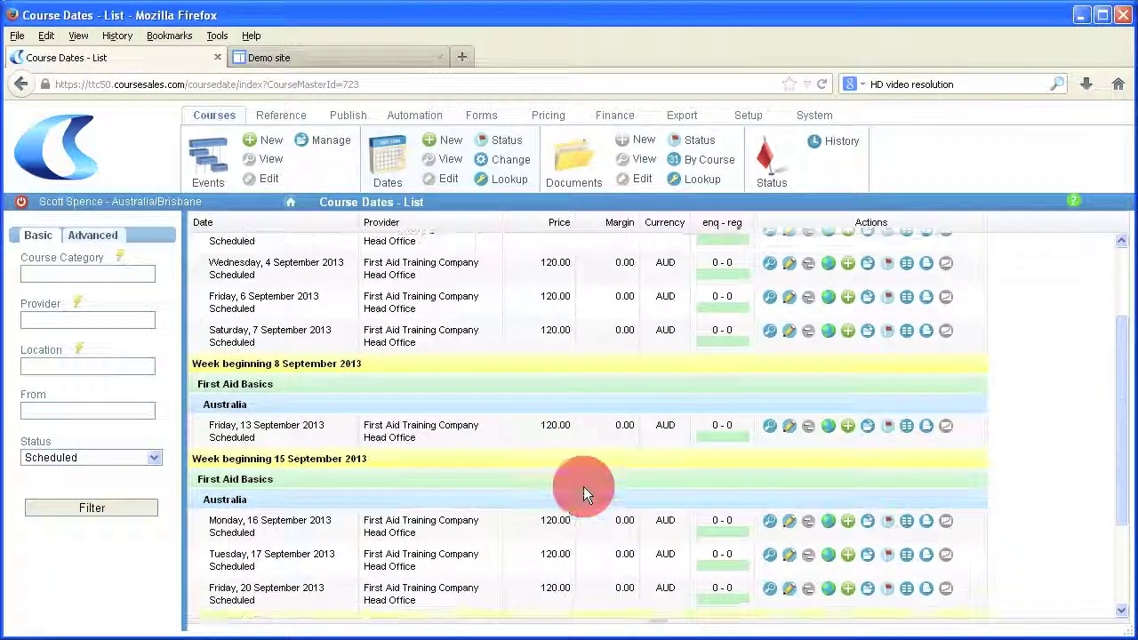
{"action": "left_click", "coordinate": [850, 330]}
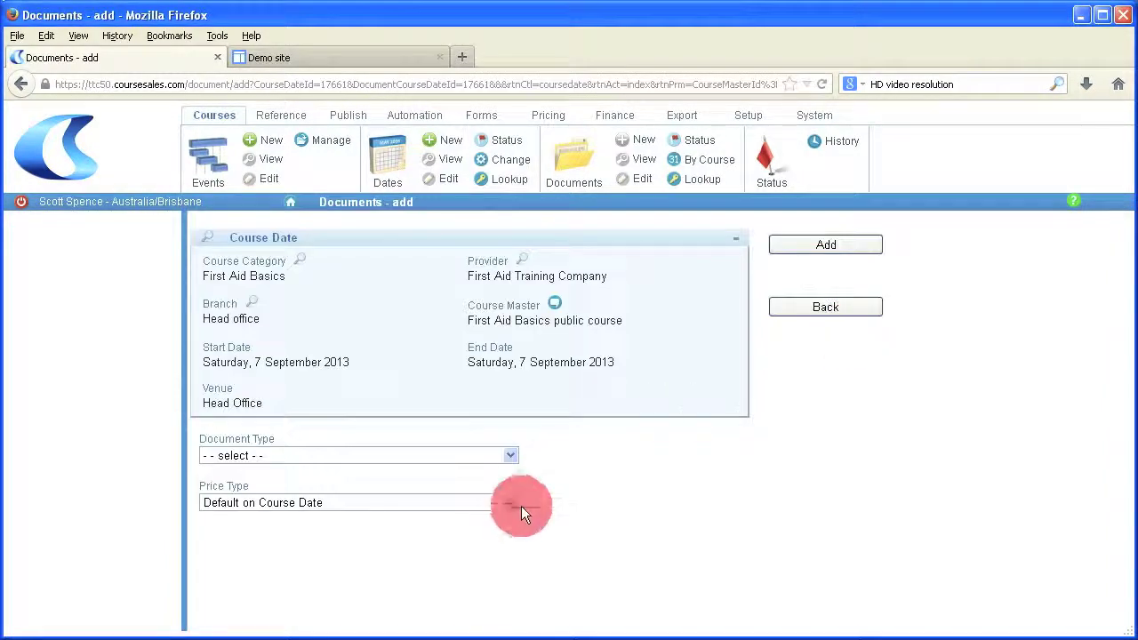
{"action": "left_click", "coordinate": [521, 512]}
{"action": "left_click", "coordinate": [499, 528]}
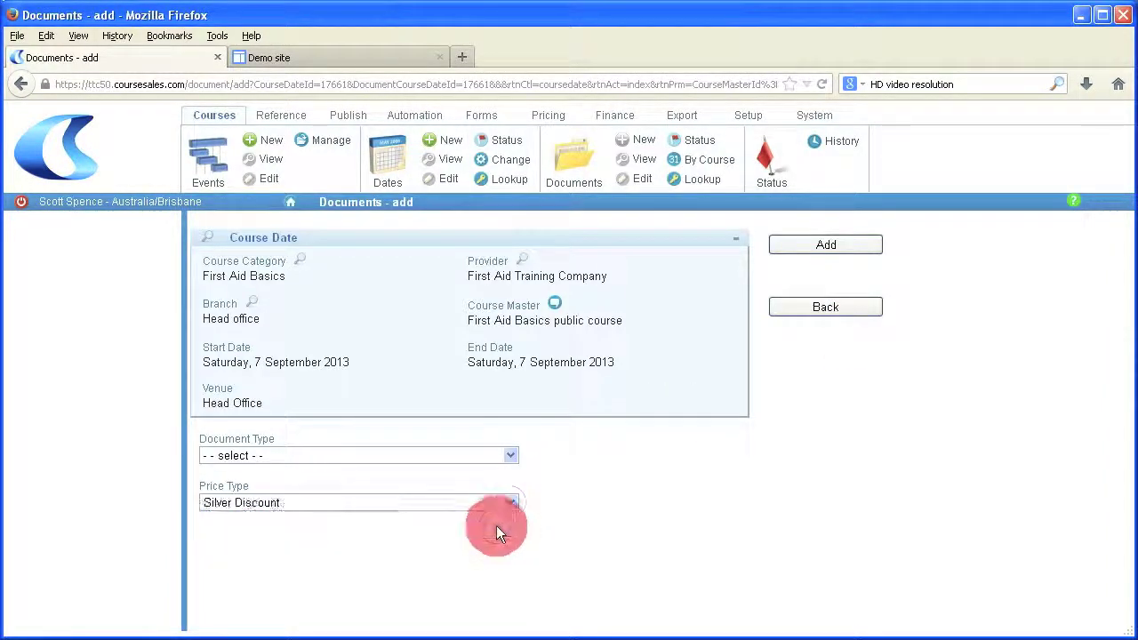
{"action": "left_click", "coordinate": [513, 458]}
{"action": "left_click", "coordinate": [472, 487]}
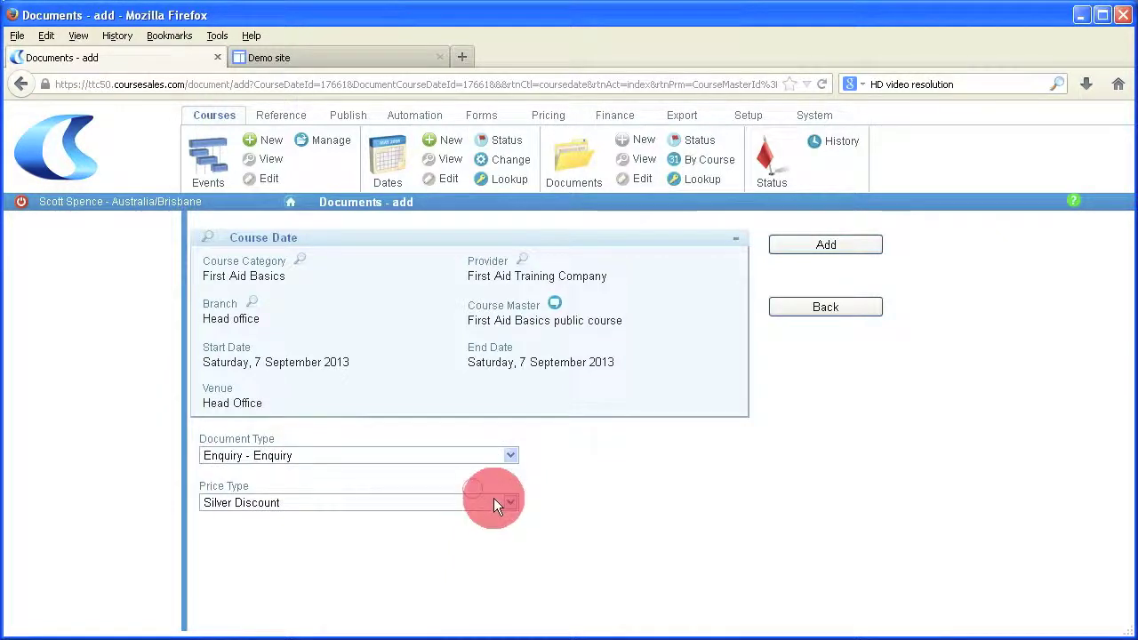
{"action": "left_click", "coordinate": [495, 504]}
{"action": "left_click", "coordinate": [495, 503]}
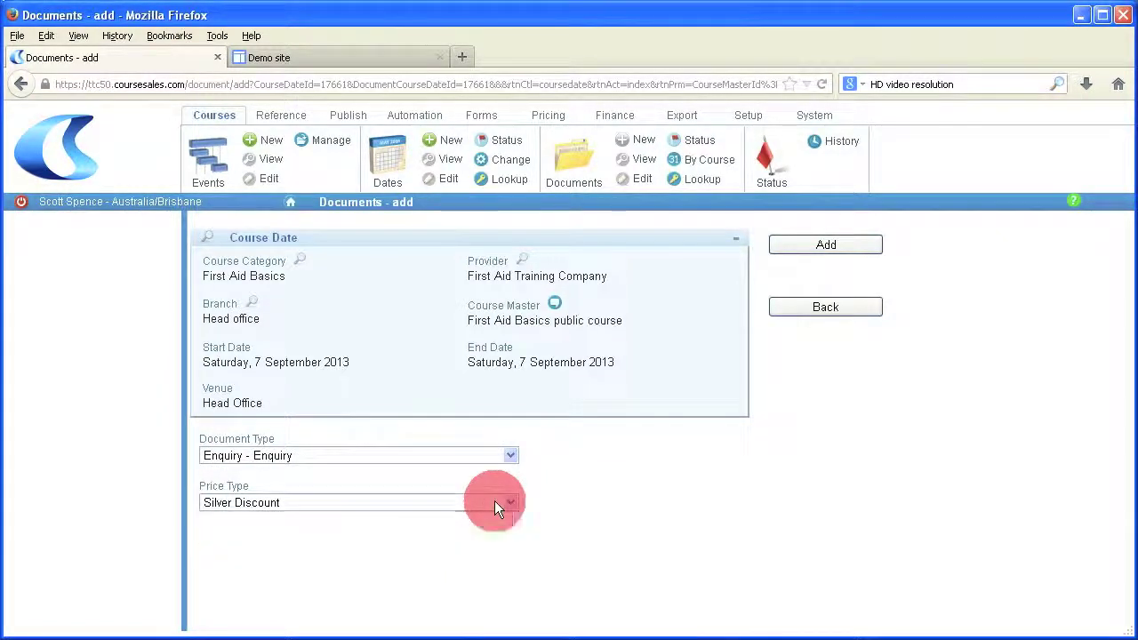
{"action": "left_click", "coordinate": [826, 247]}
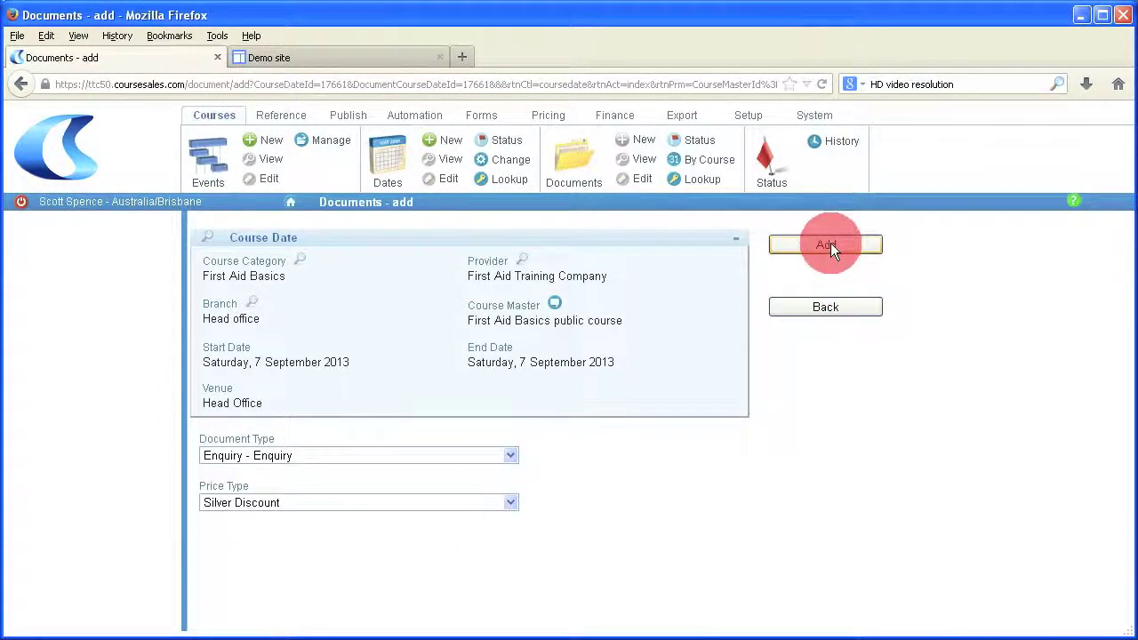
{"action": "scroll", "coordinate": [574, 474], "scroll_direction": "down", "scroll_amount": 4}
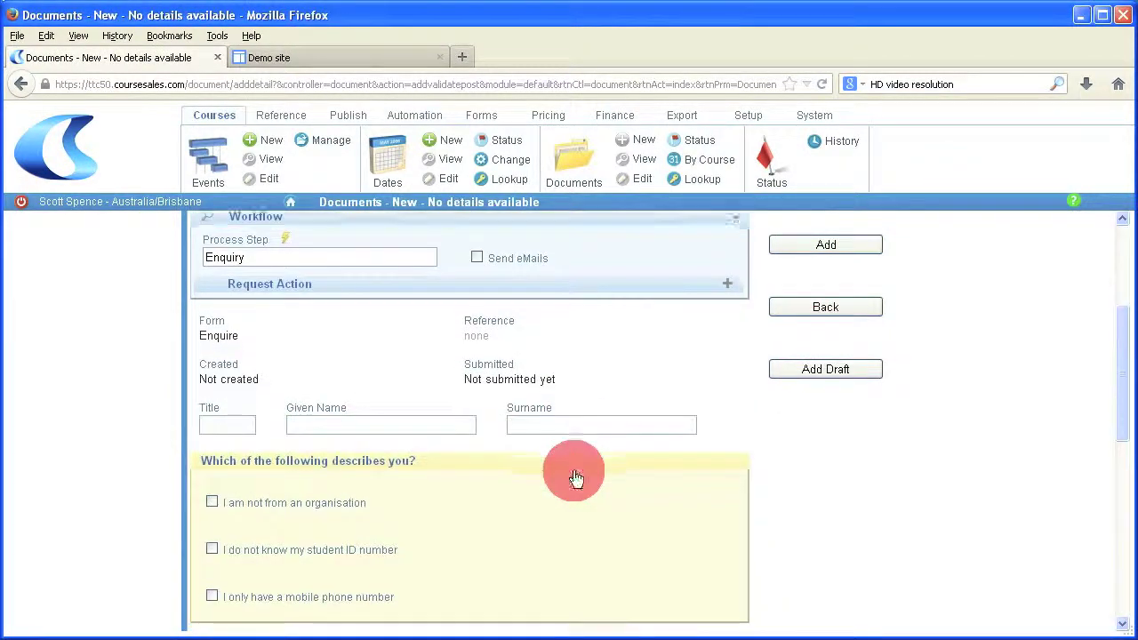
Step: Enter the delegate's position as CEO along with their given name and surname
{"action": "scroll", "coordinate": [272, 521], "scroll_direction": "down", "scroll_amount": 3}
{"action": "scroll", "coordinate": [240, 463], "scroll_direction": "down", "scroll_amount": 2}
{"action": "left_click", "coordinate": [229, 448]}
{"action": "type", "text": "CEO"}
{"action": "scroll", "coordinate": [224, 338], "scroll_direction": "up", "scroll_amount": 2}
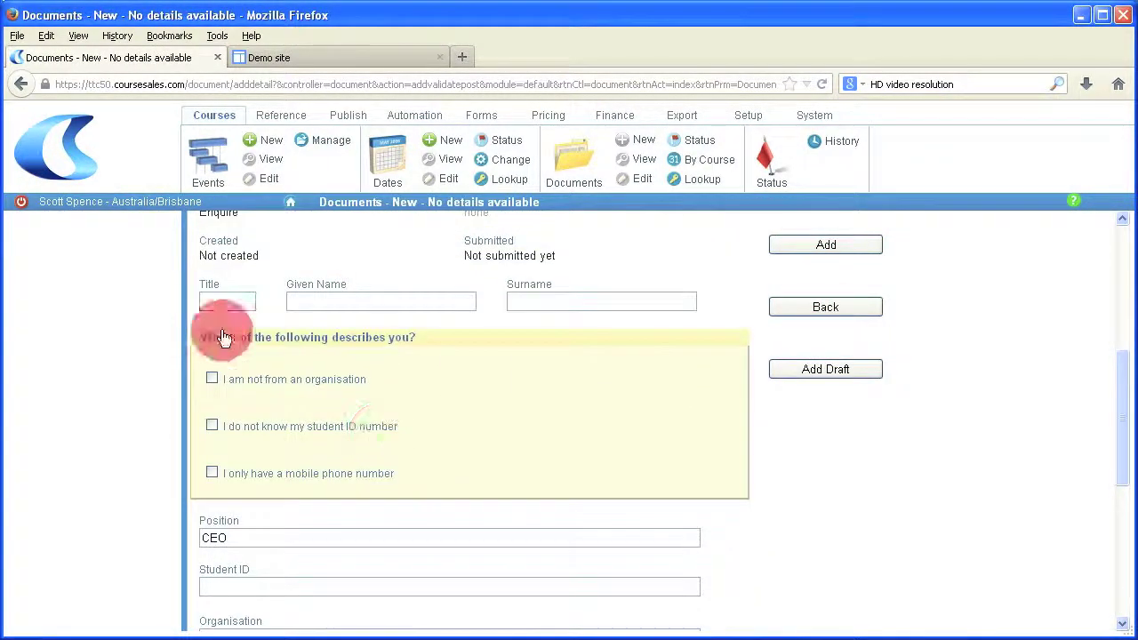
{"action": "left_click", "coordinate": [307, 300]}
{"action": "key", "text": "Tab"}
Step: Mark mobile-only and student ID unknown, set organisation Emergency Services, and enter both phone numbers
{"action": "scroll", "coordinate": [394, 437], "scroll_direction": "down", "scroll_amount": 2}
{"action": "left_click", "coordinate": [212, 303]}
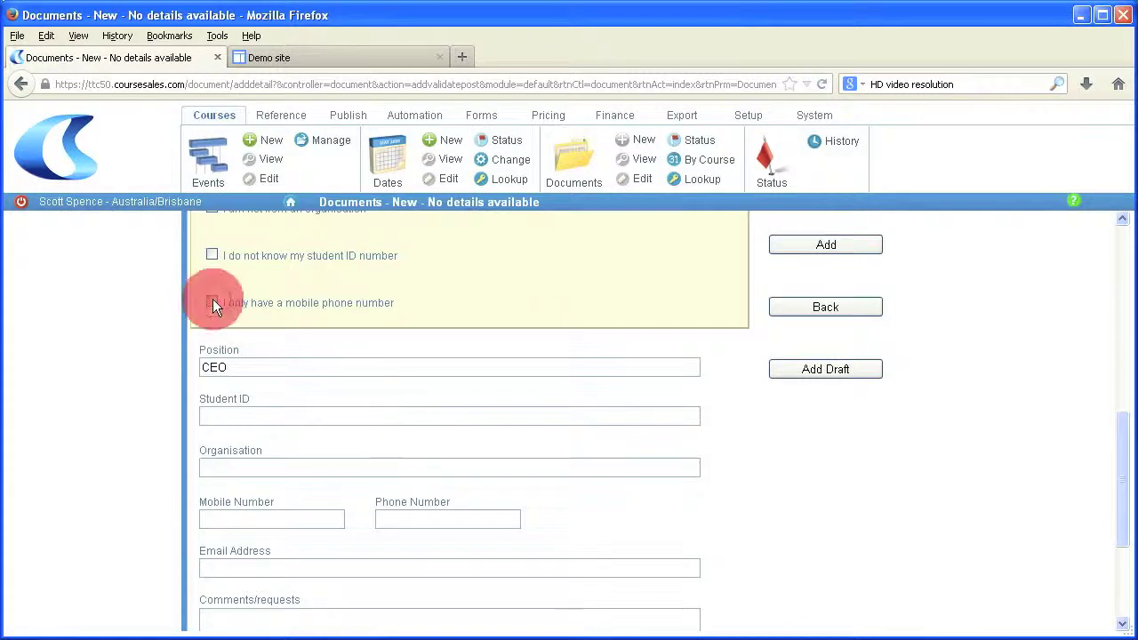
{"action": "left_click", "coordinate": [212, 255]}
{"action": "type", "text": "Emergency Services"}
{"action": "key", "text": "Tab"}
{"action": "key", "text": "Tab"}
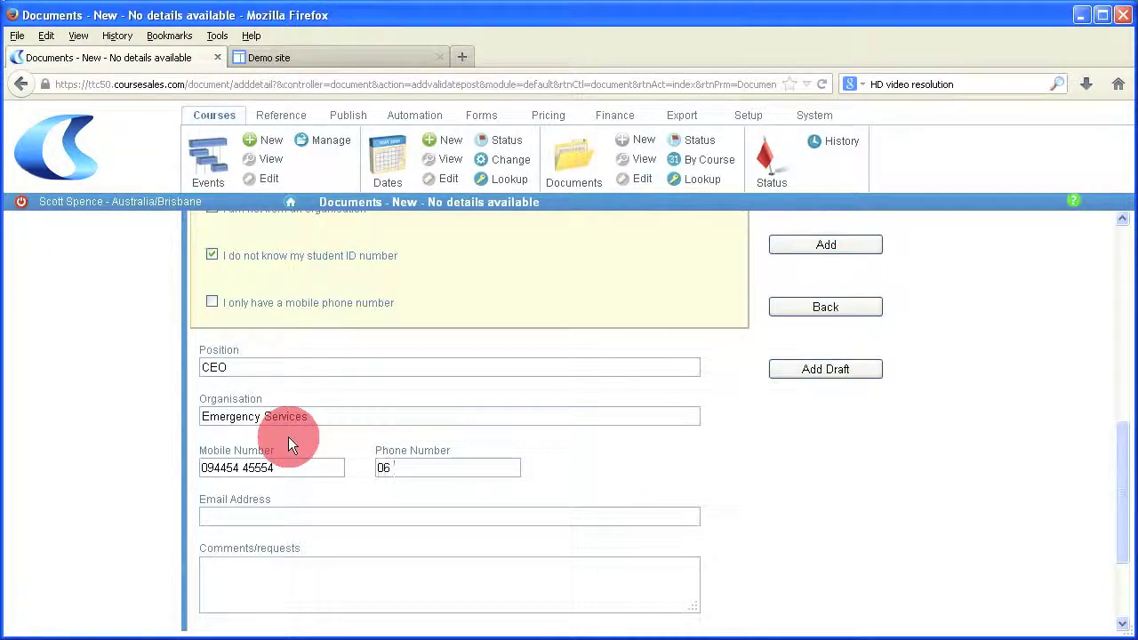
Step: Enter the delegate's e-mail address, correct its domain to govt.au, and submit the enquiry
{"action": "left_click", "coordinate": [311, 517]}
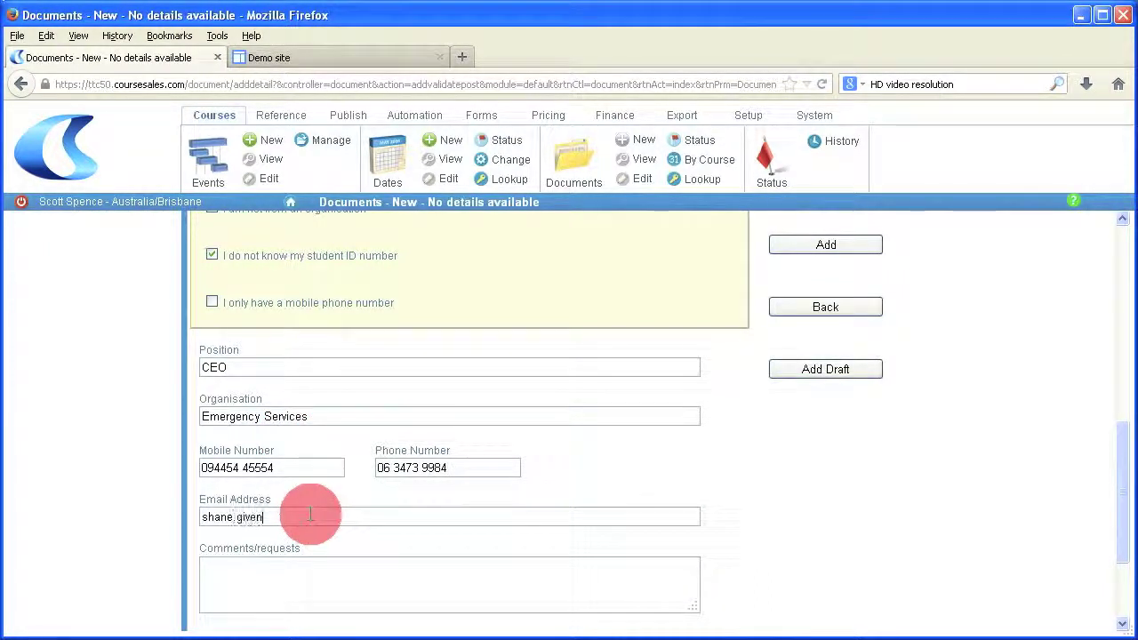
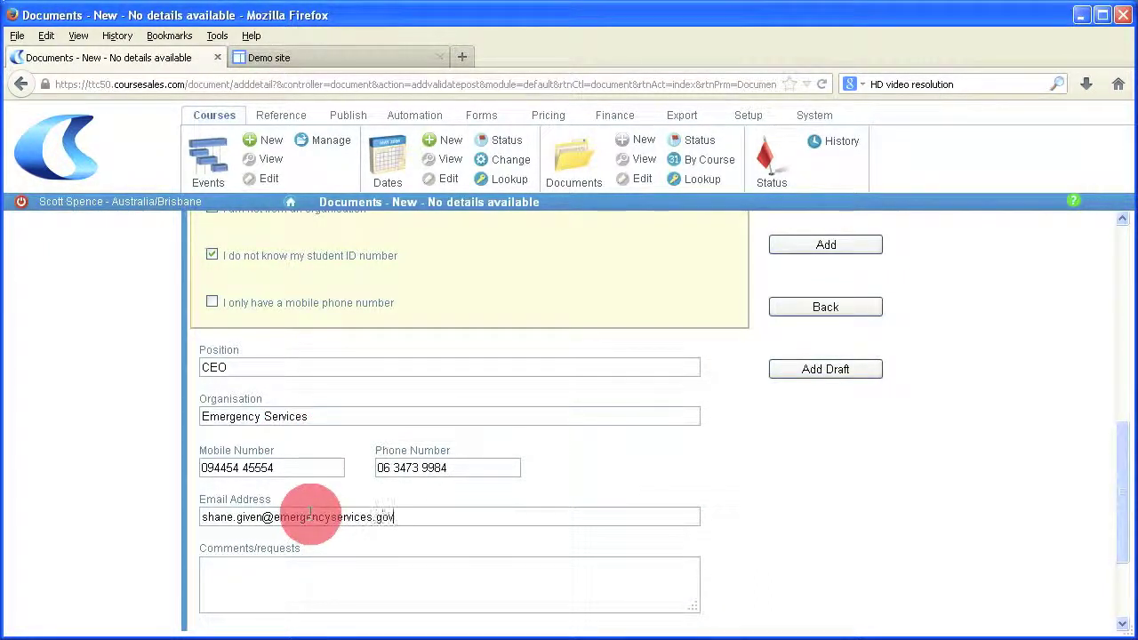
{"action": "scroll", "coordinate": [733, 536], "scroll_direction": "down", "scroll_amount": 3}
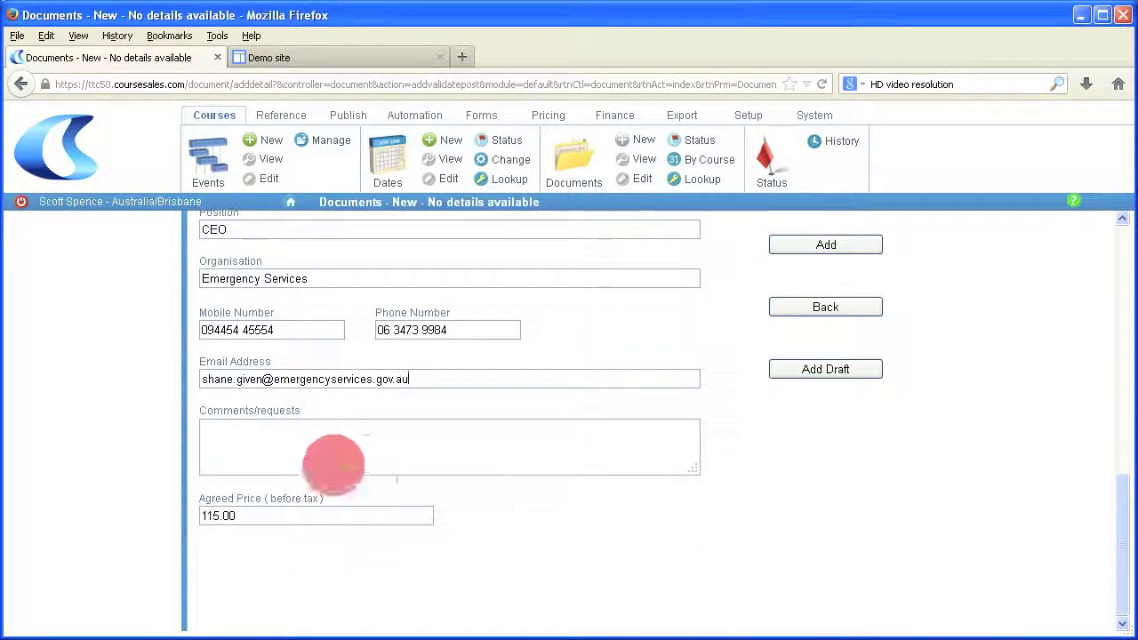
{"action": "left_click", "coordinate": [395, 380]}
{"action": "type", "text": "t"}
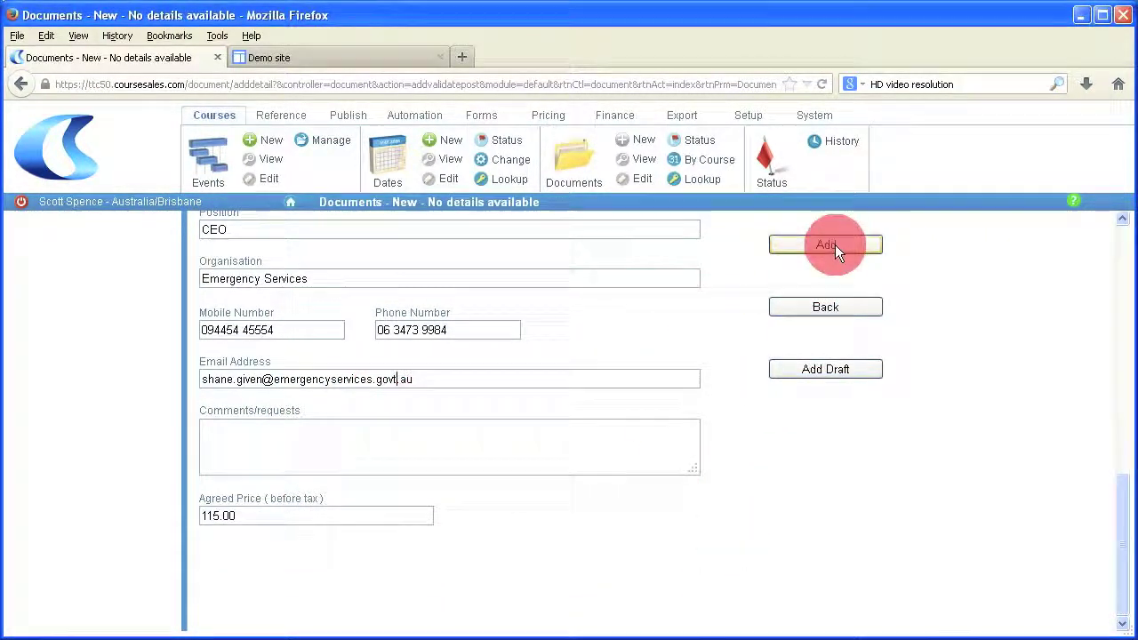
{"action": "double_click", "coordinate": [221, 516]}
{"action": "left_click", "coordinate": [833, 242]}
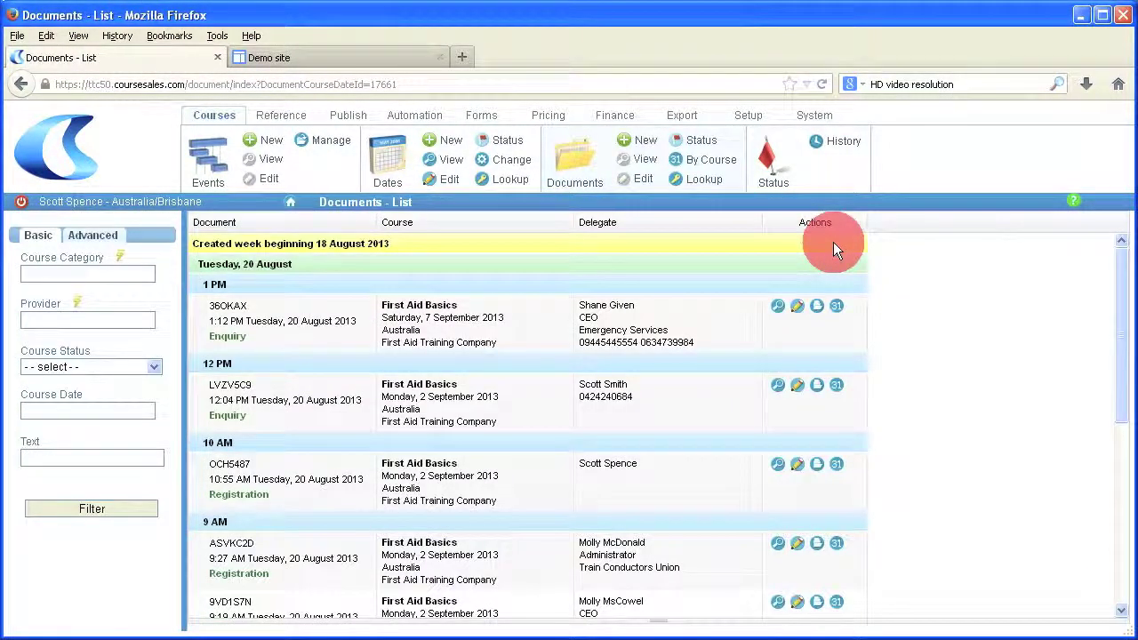
{"action": "left_click", "coordinate": [797, 306]}
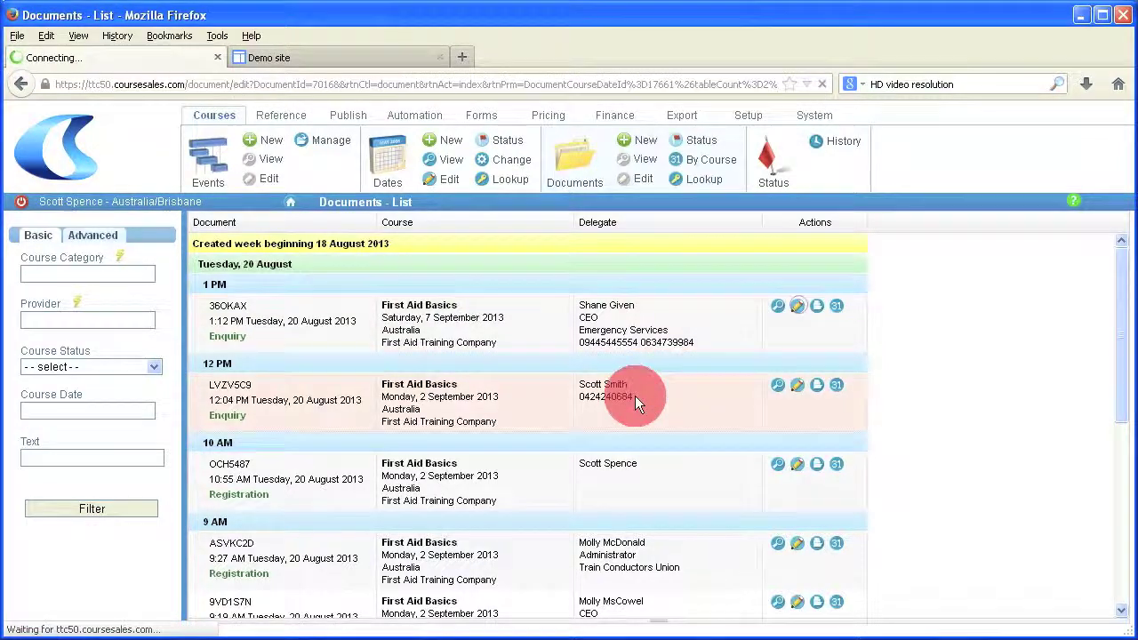
{"action": "scroll", "coordinate": [583, 416], "scroll_direction": "down", "scroll_amount": 5}
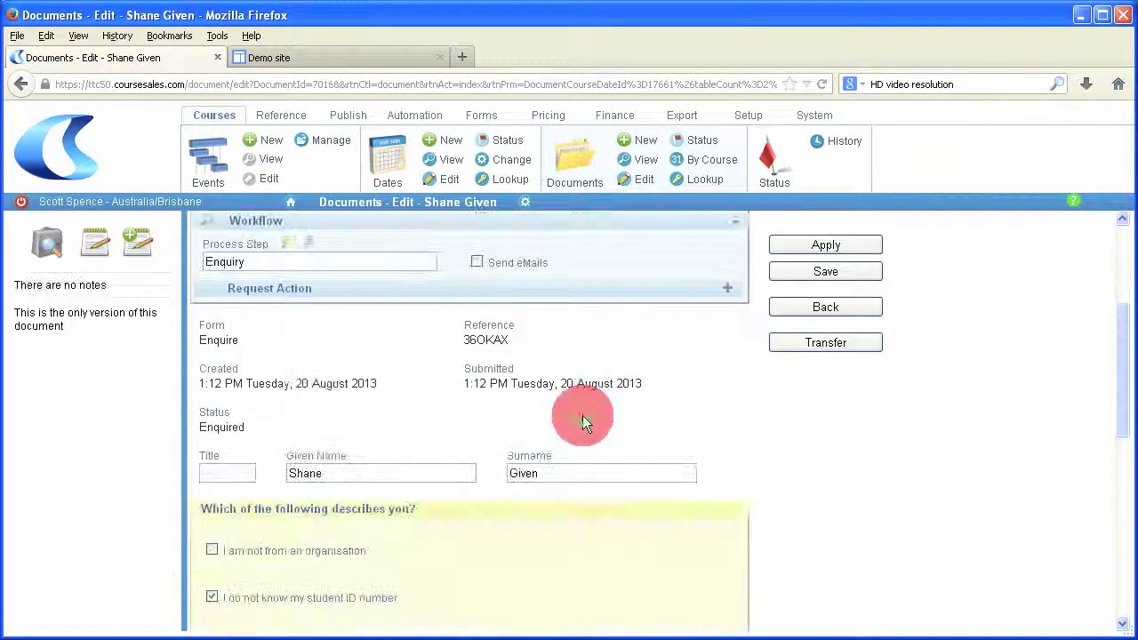
{"action": "scroll", "coordinate": [583, 416], "scroll_direction": "down", "scroll_amount": 12}
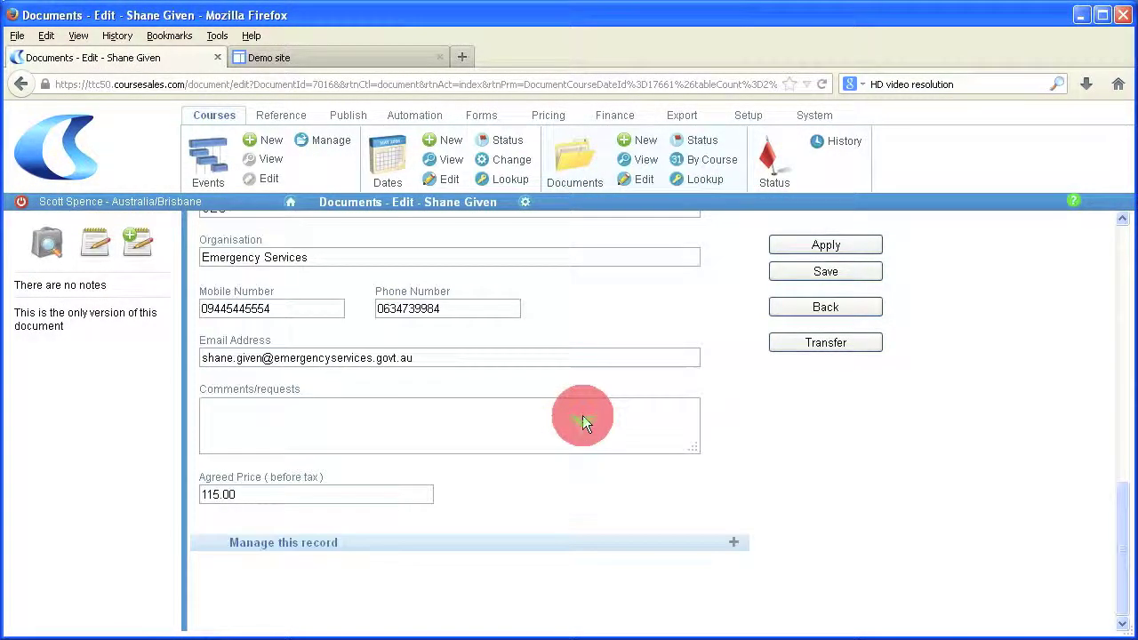
{"action": "left_click_drag", "start_coordinate": [258, 495], "coordinate": [203, 494]}
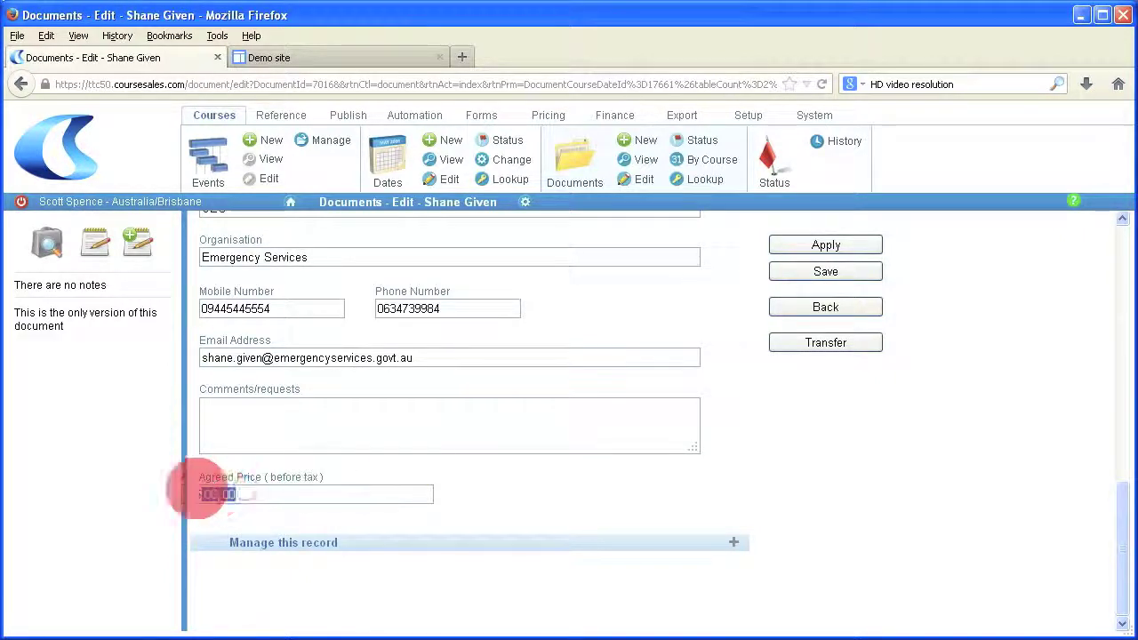